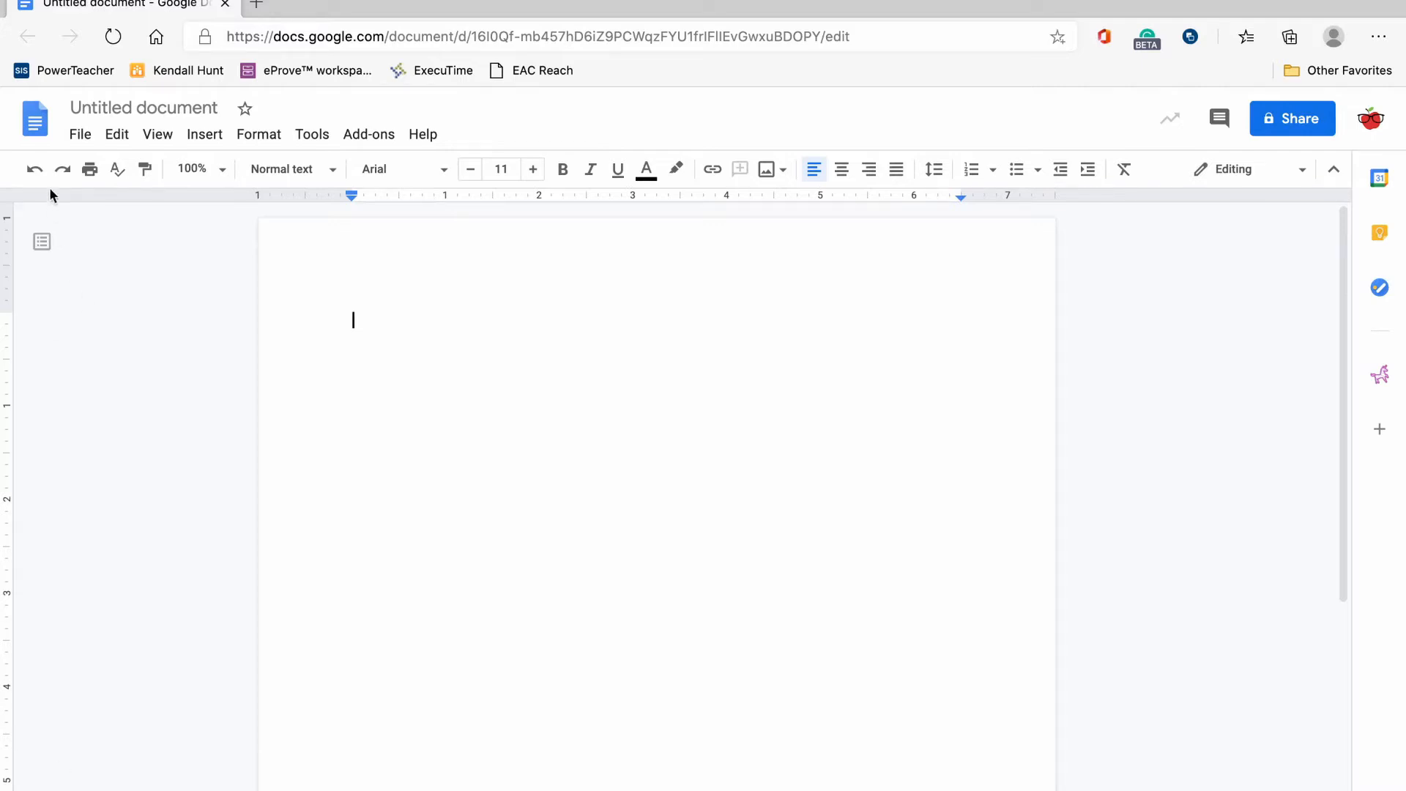
Create a report document from the MLA Report template in the general template gallery
left_click(79, 136)
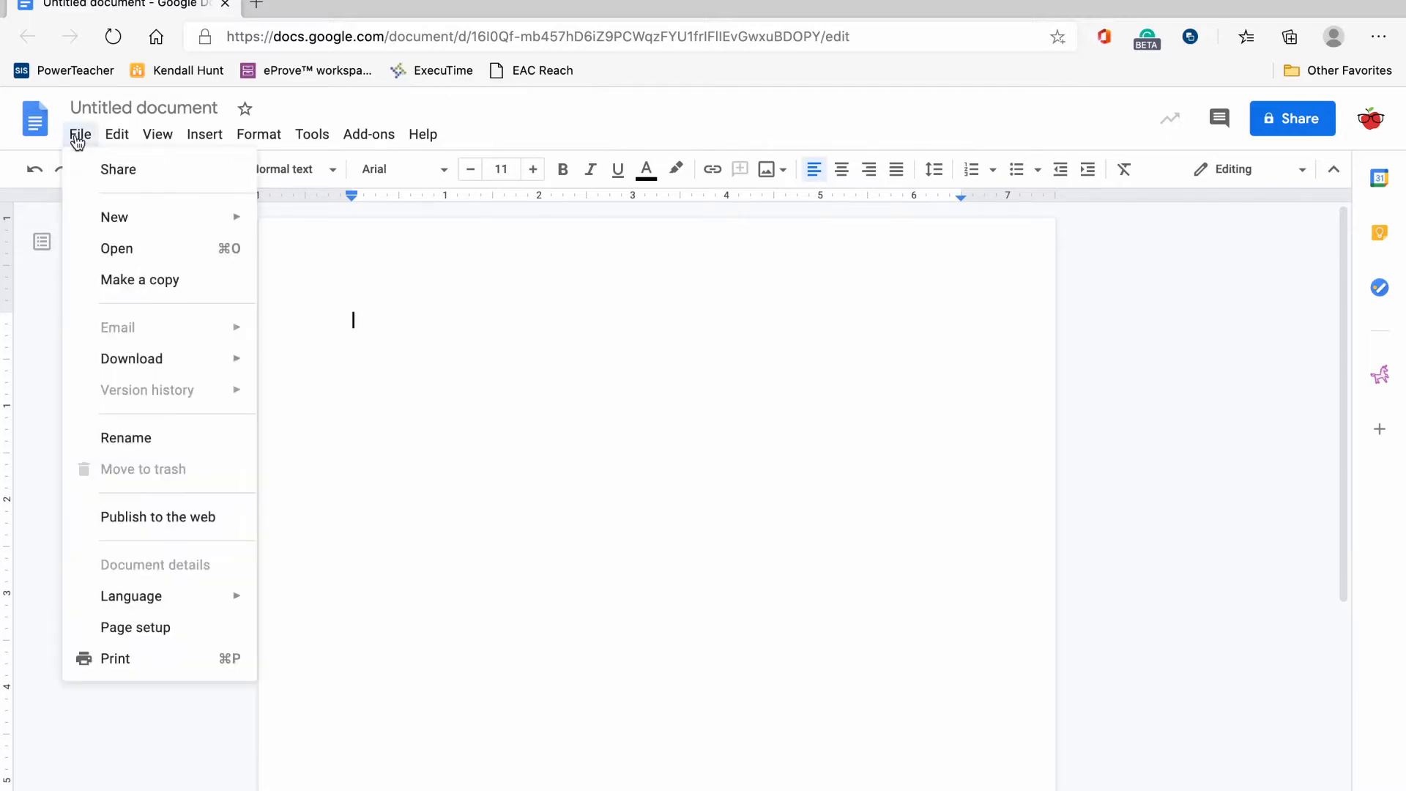
mouse_move(150, 219)
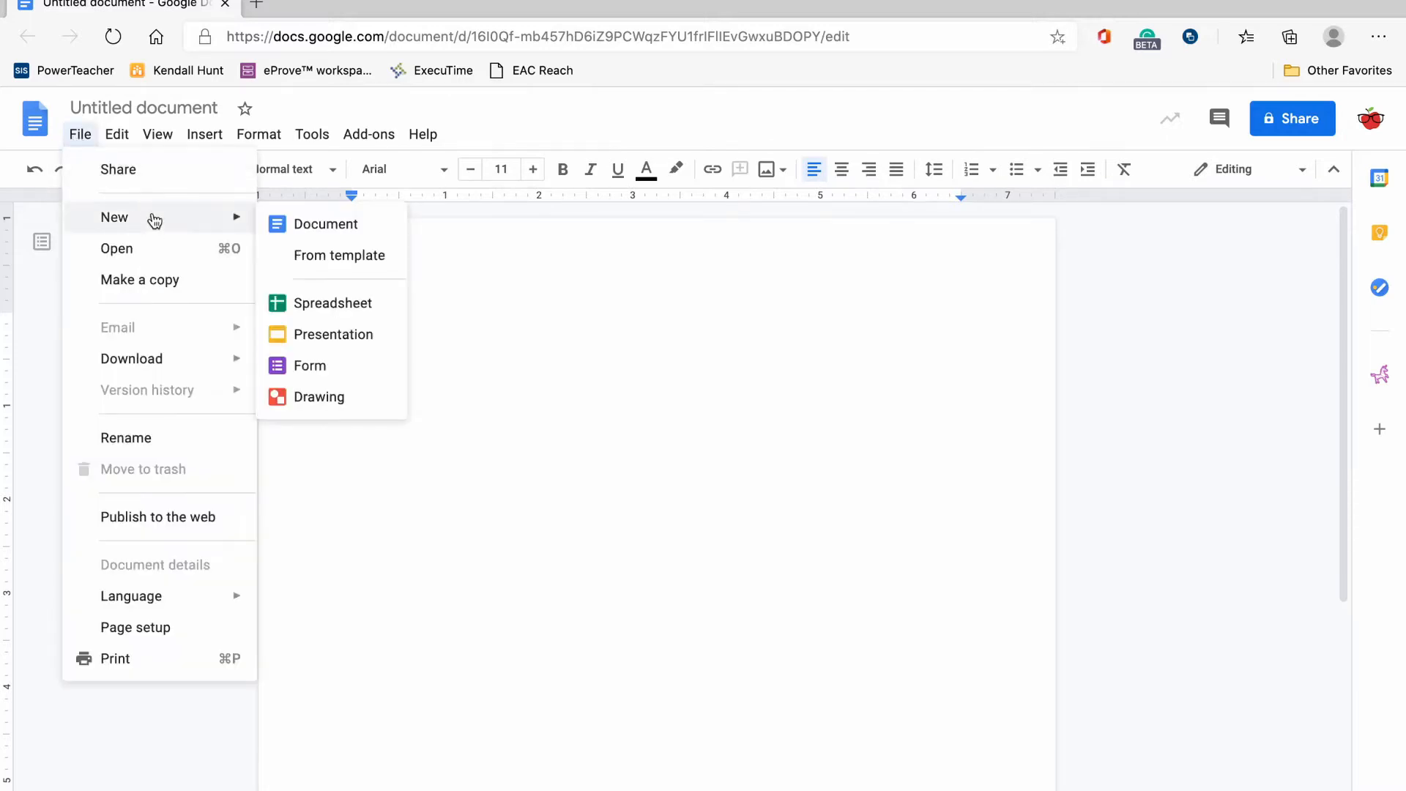
left_click(298, 256)
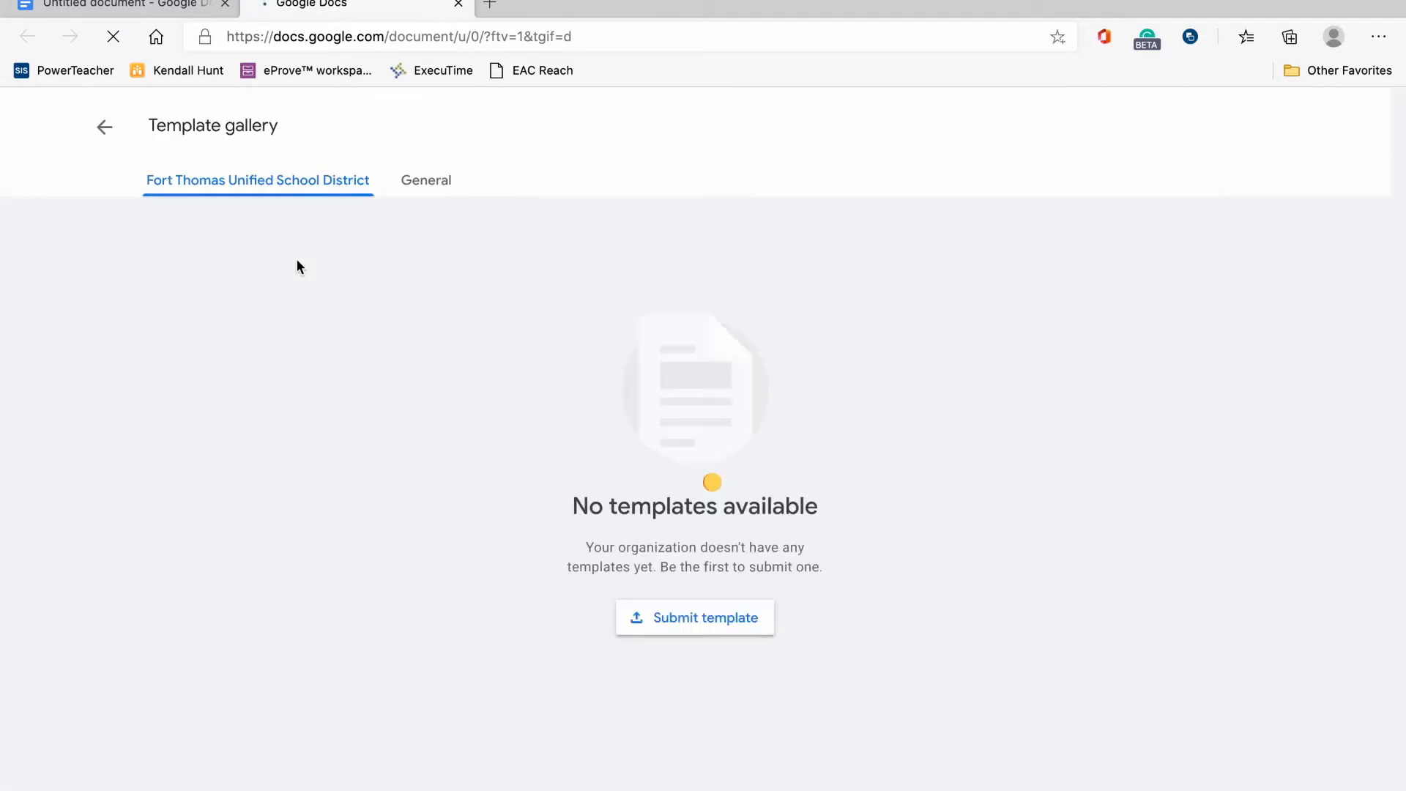
left_click(443, 180)
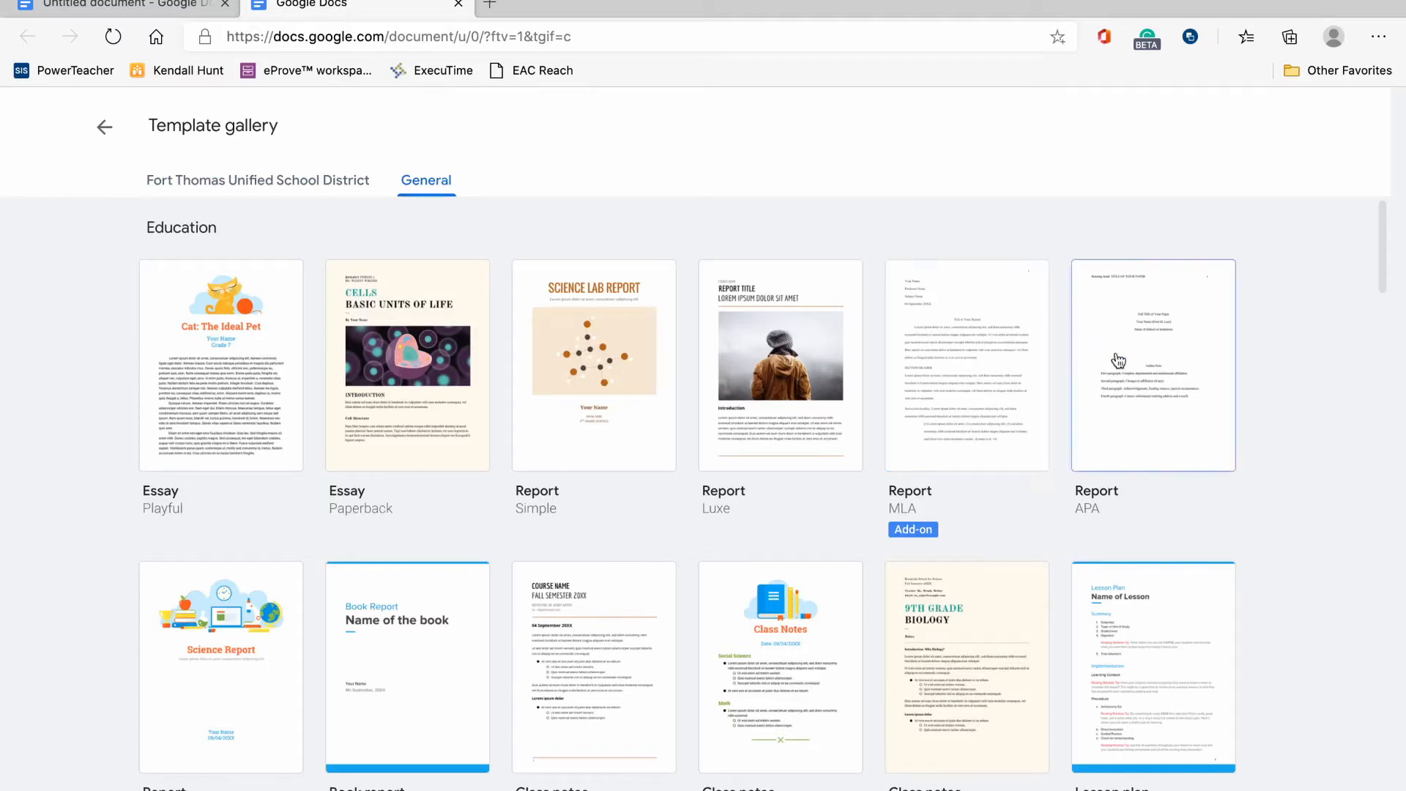
left_click(992, 348)
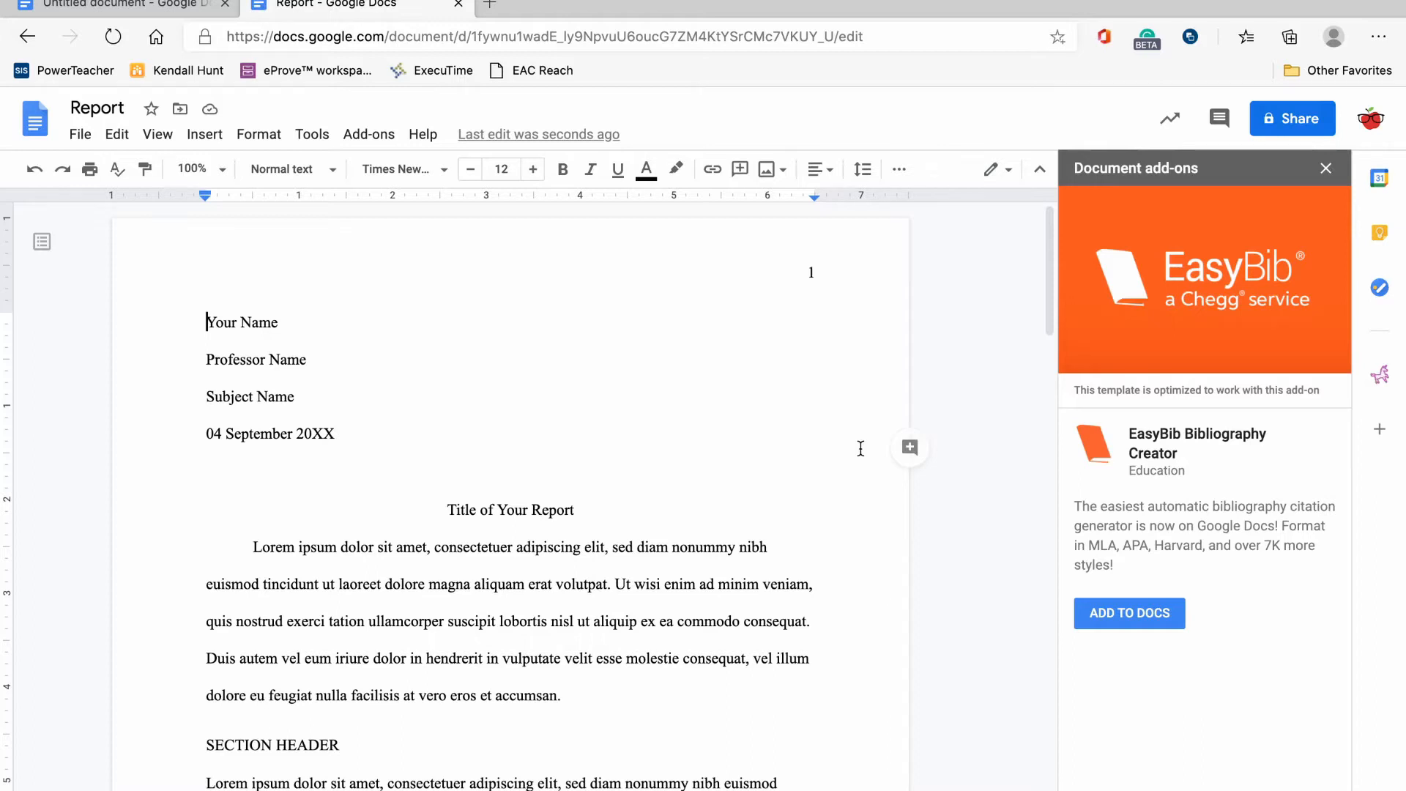
Create a new blank document
left_click(80, 135)
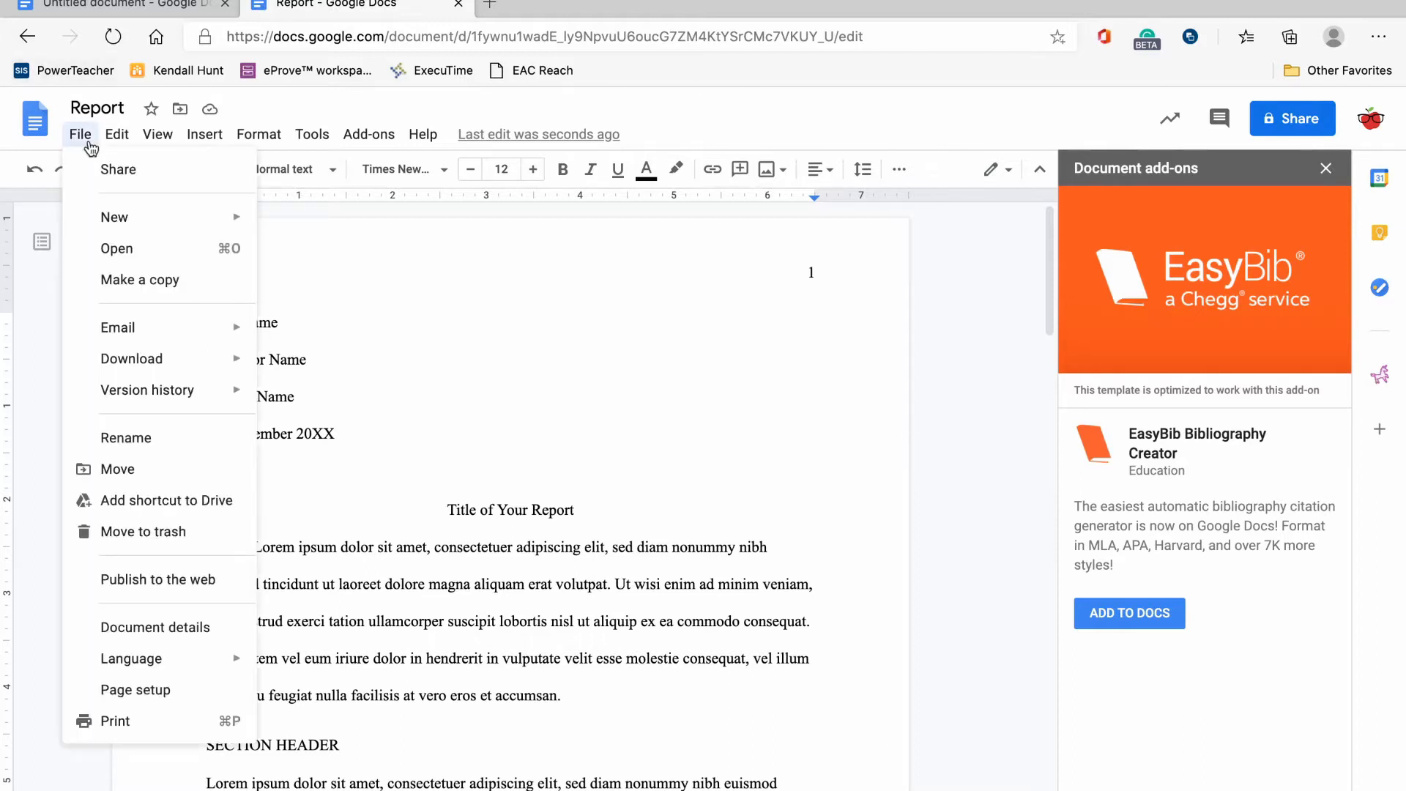
mouse_move(136, 220)
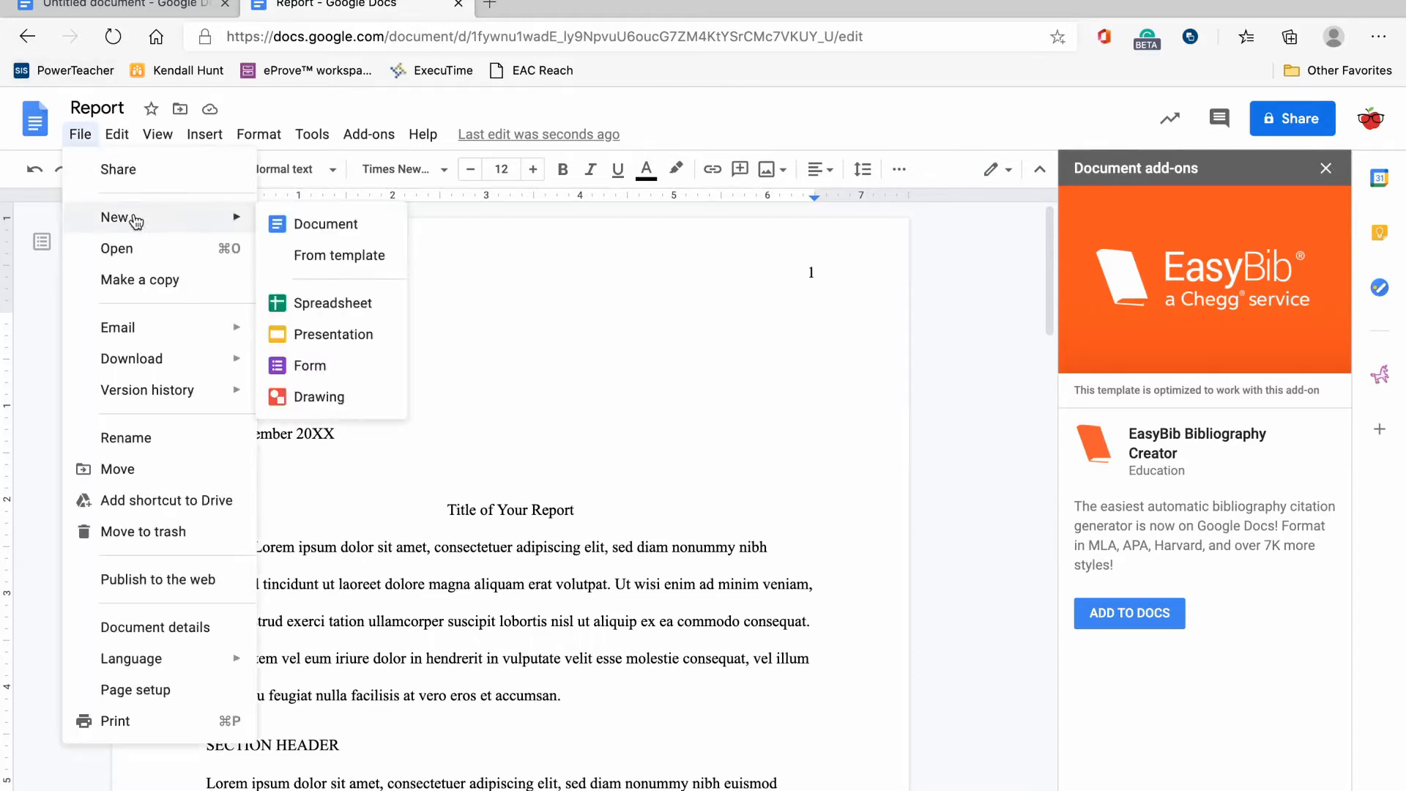
left_click(291, 223)
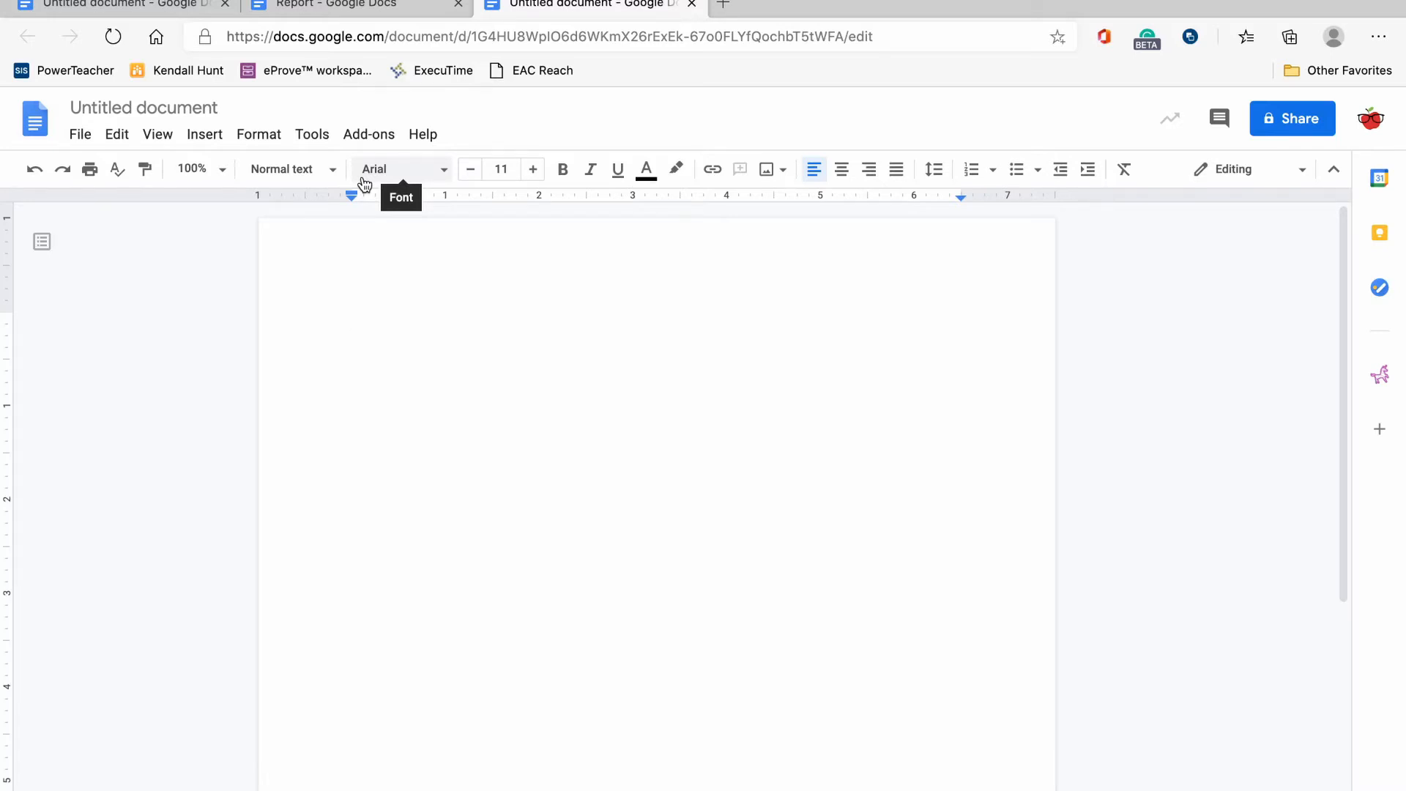
Set the blank document's text to Times New Roman, size 12, with double line spacing
left_click(437, 170)
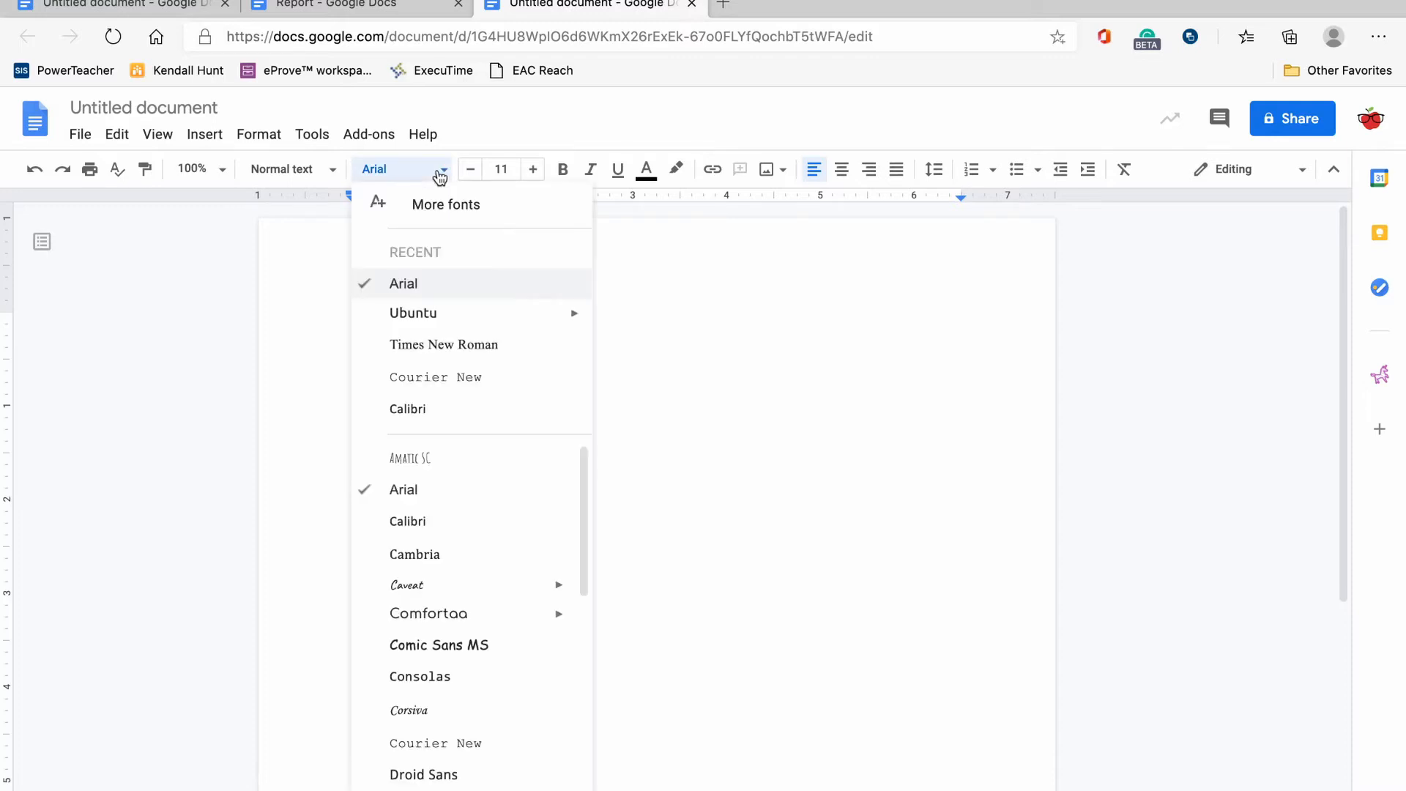
left_click(435, 344)
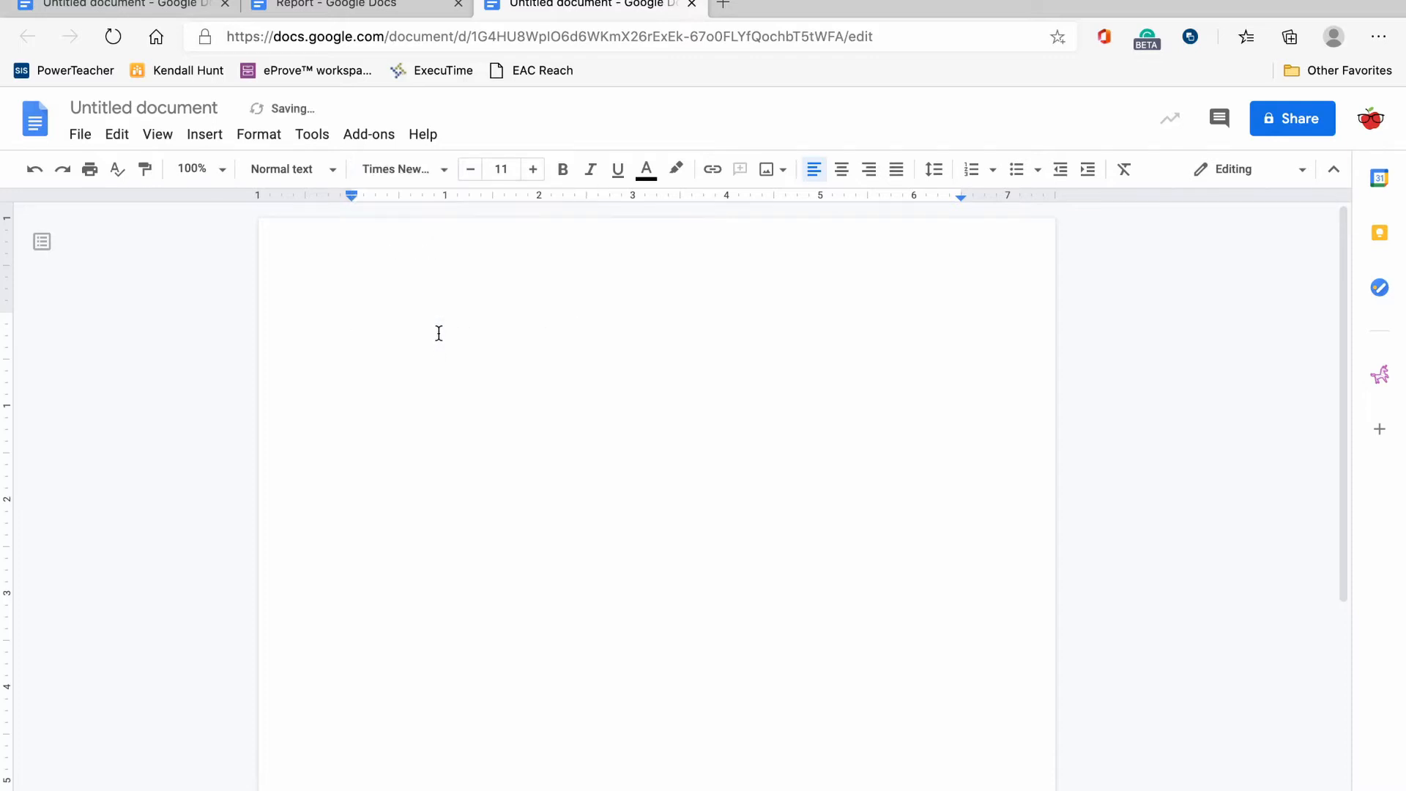
left_click(534, 170)
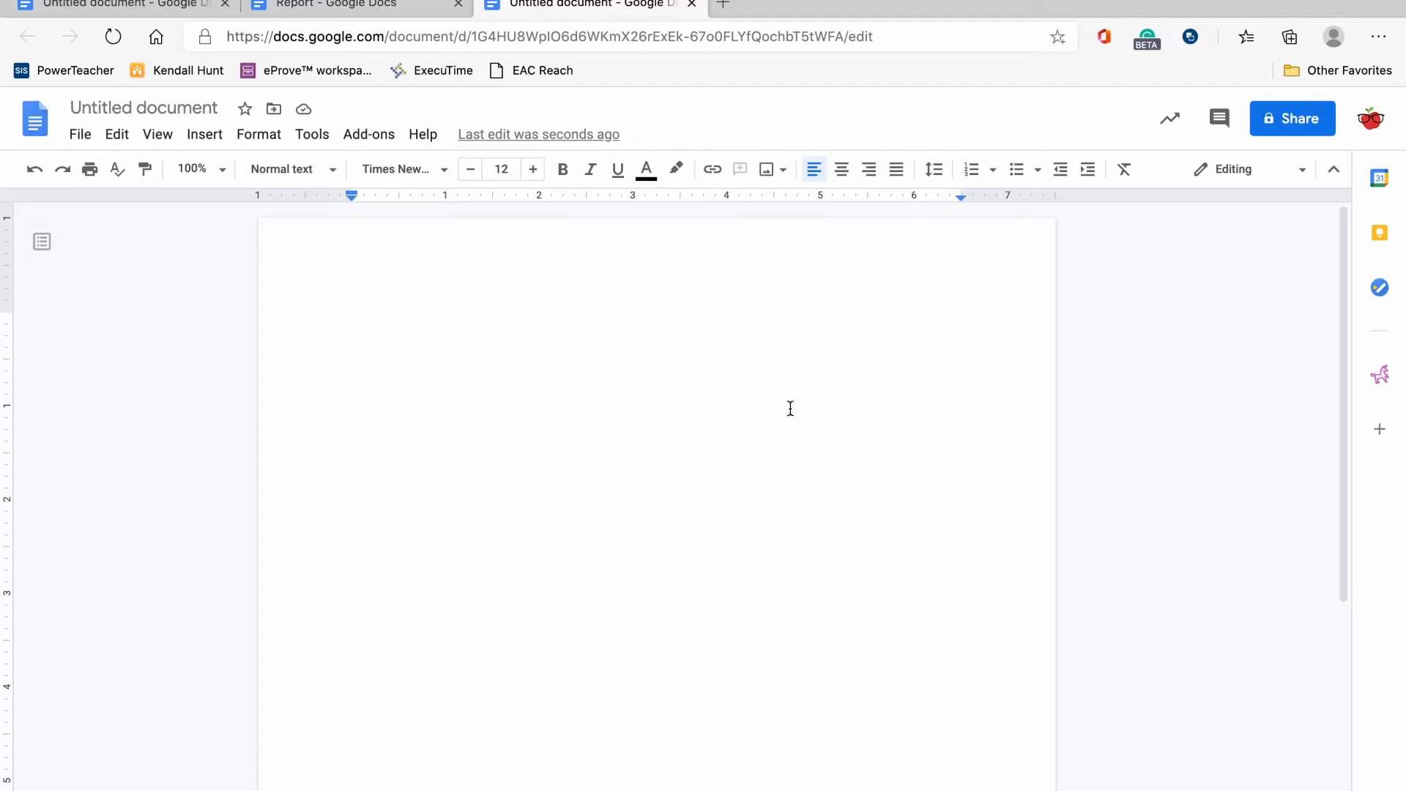
left_click(935, 171)
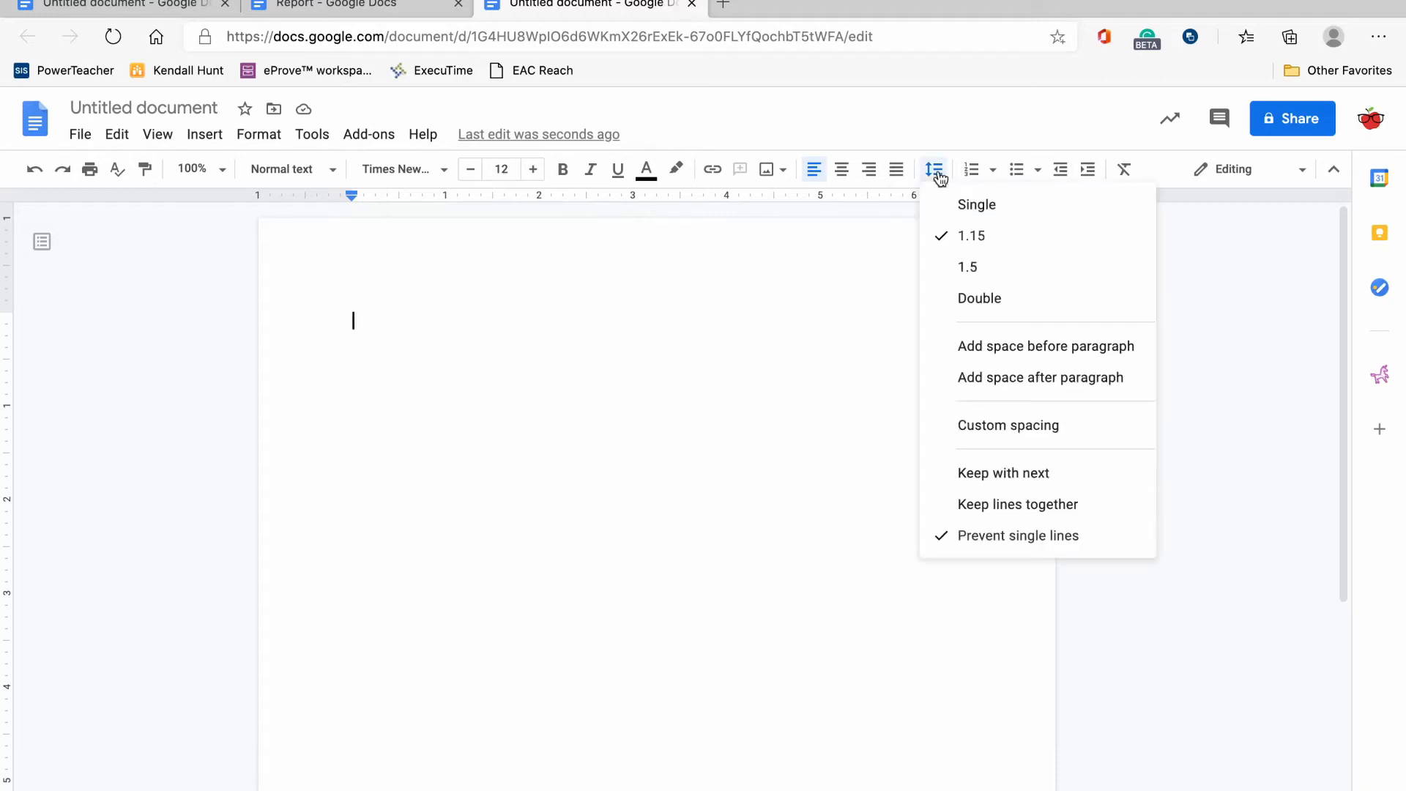
left_click(993, 299)
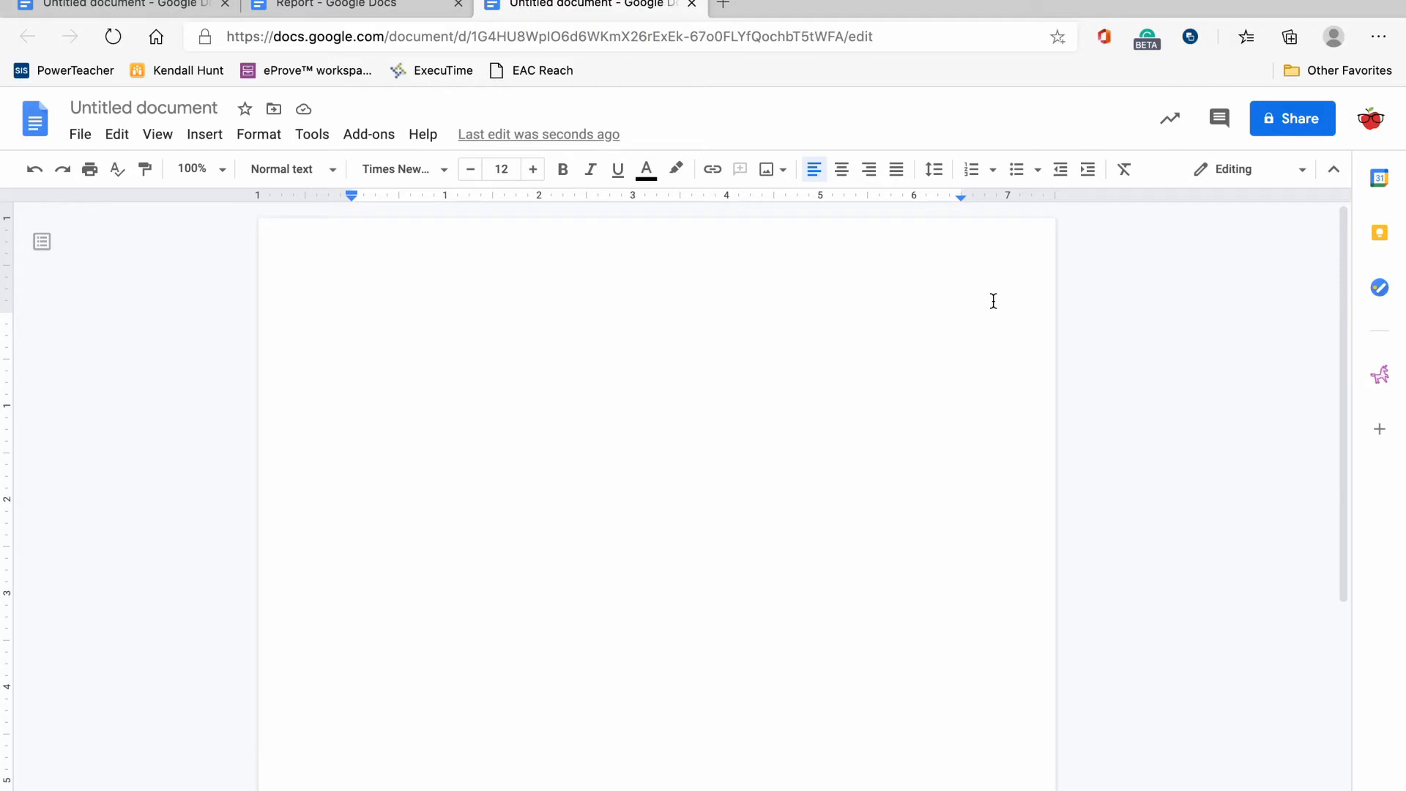
Enter the heading lines "Student Name", "Teacher Name" and "Class Name", each on its own line
type("Student Name")
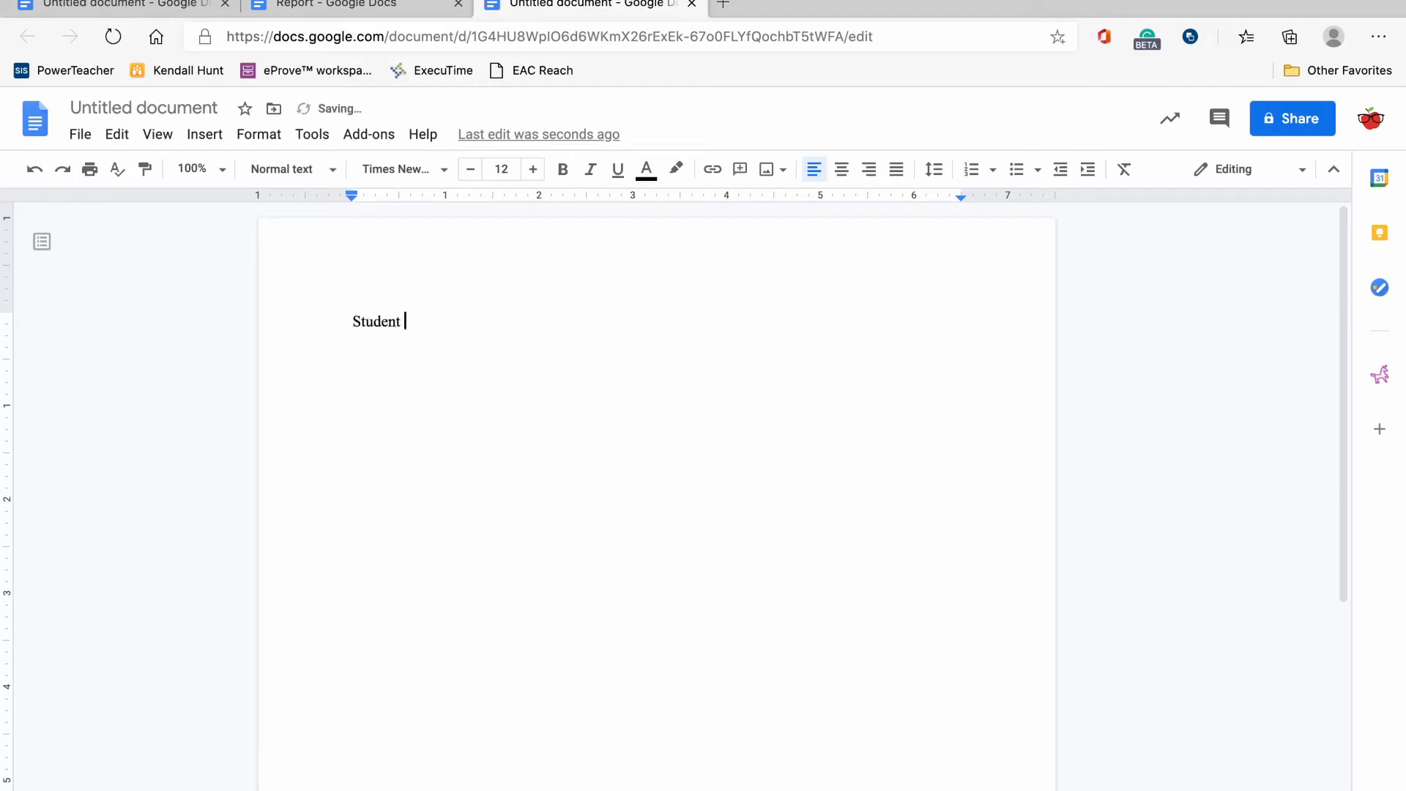
key("Return")
key("Return")
type("Teacher NAme")
key("BackSpace")
key("BackSpace")
key("BackSpace")
type("ame")
key("Return")
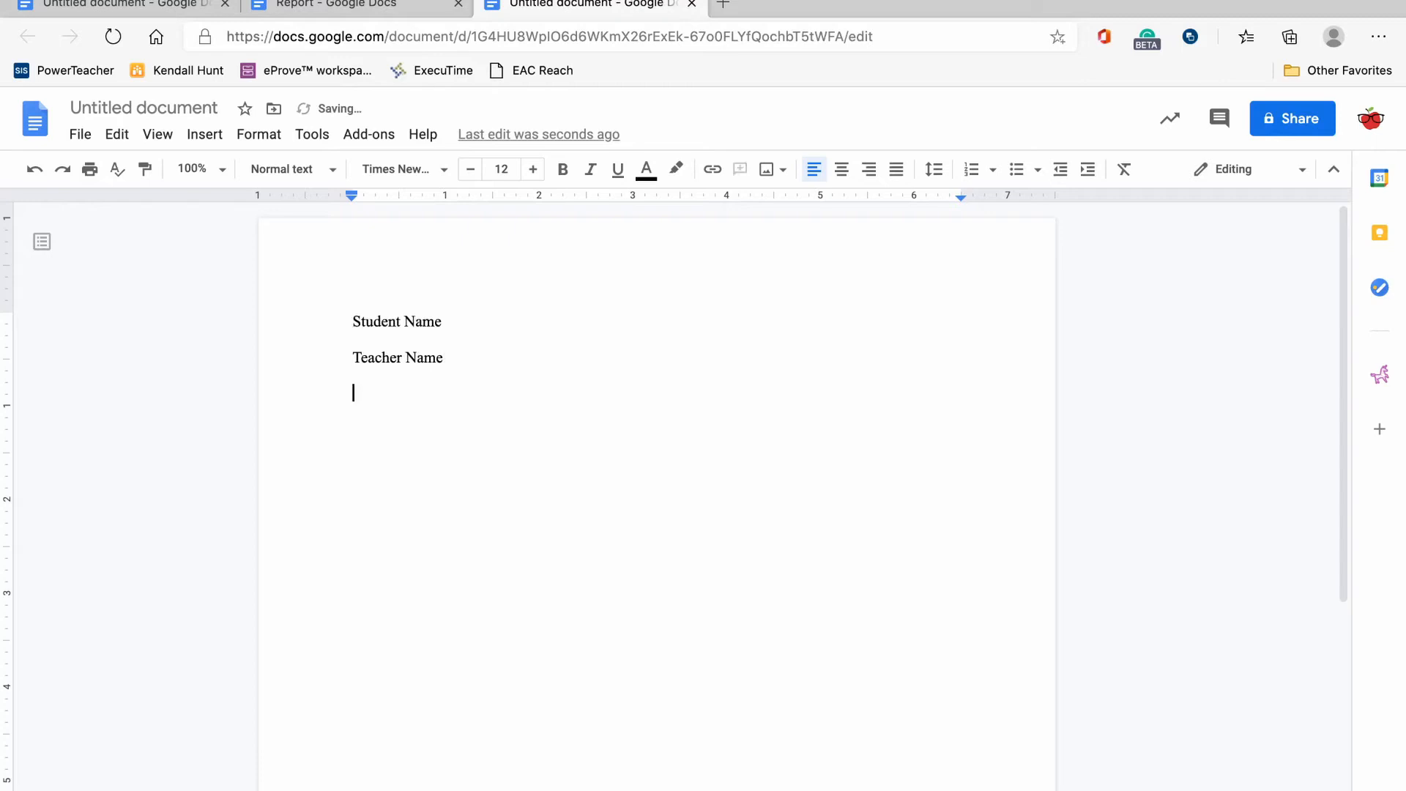
type("Class Name")
key("Return")
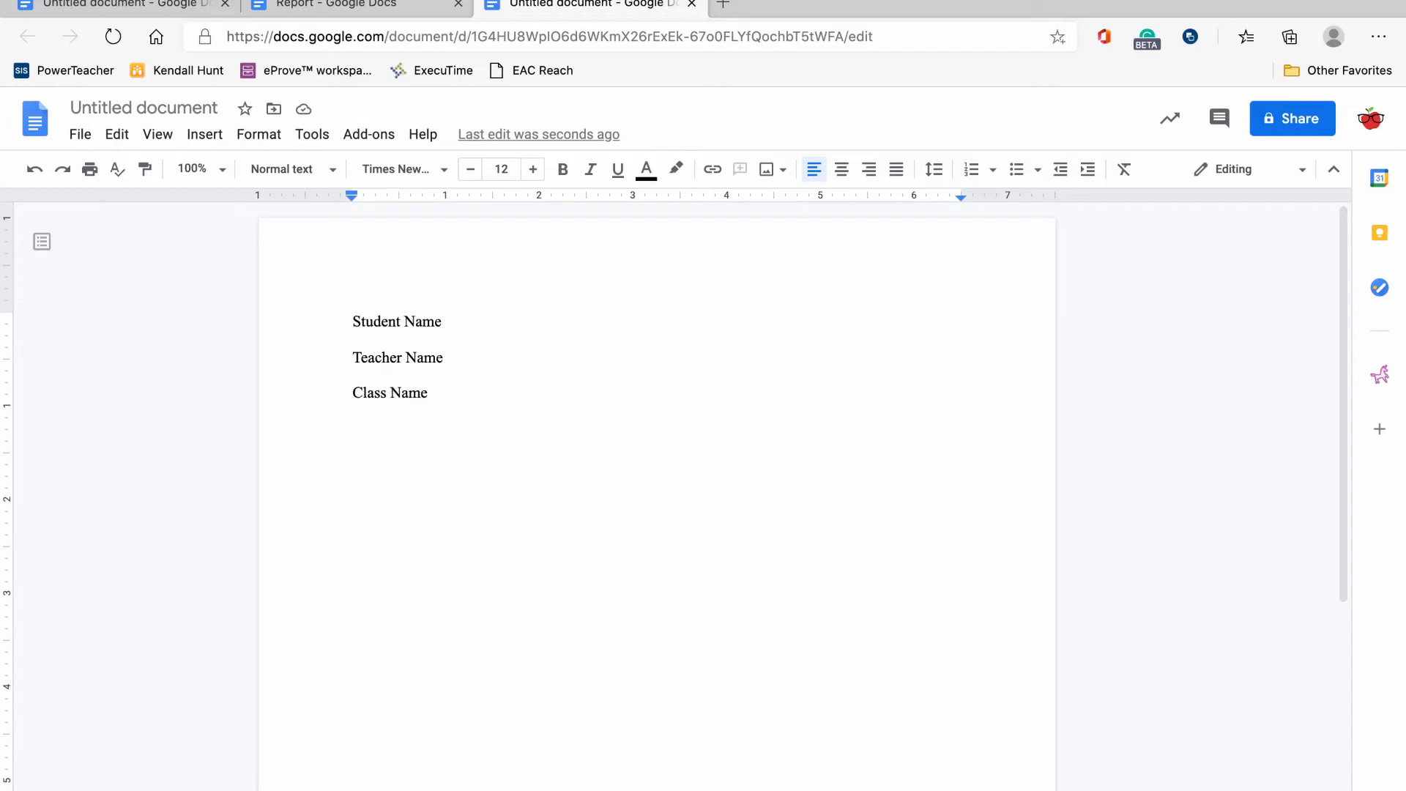
Check today's date in the system clock and enter "9 November 2020" below the class name
mouse_move(1394, 0)
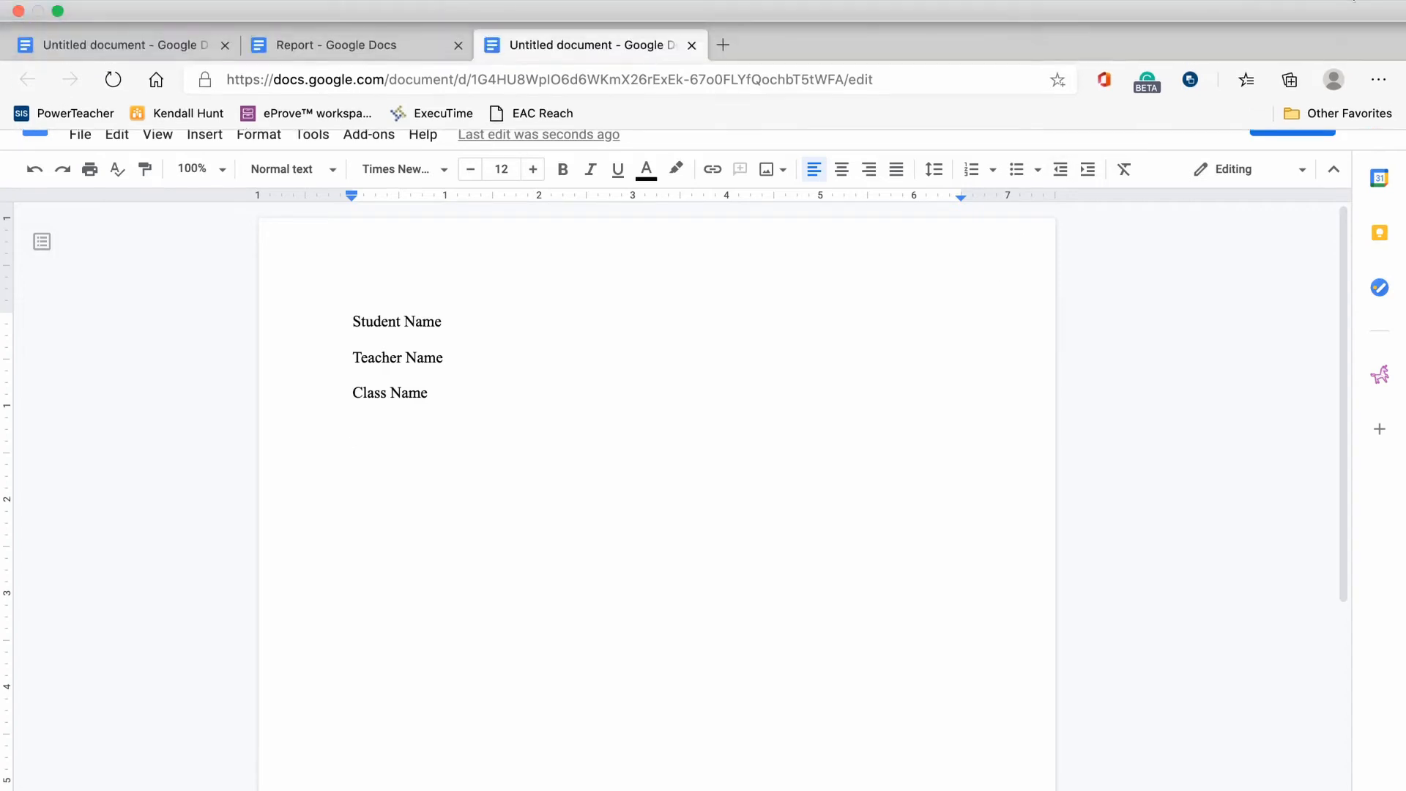
left_click(1140, 0)
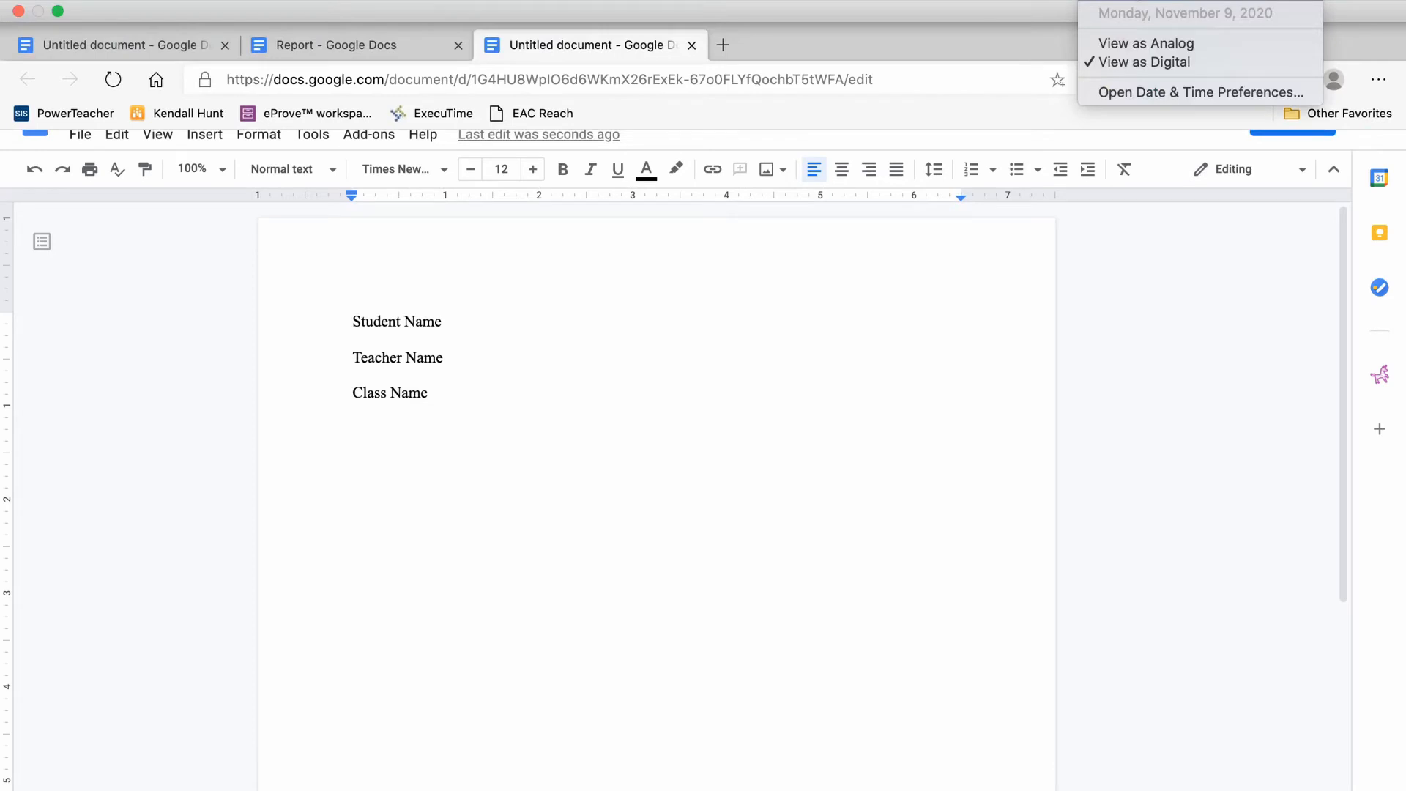
left_click(407, 434)
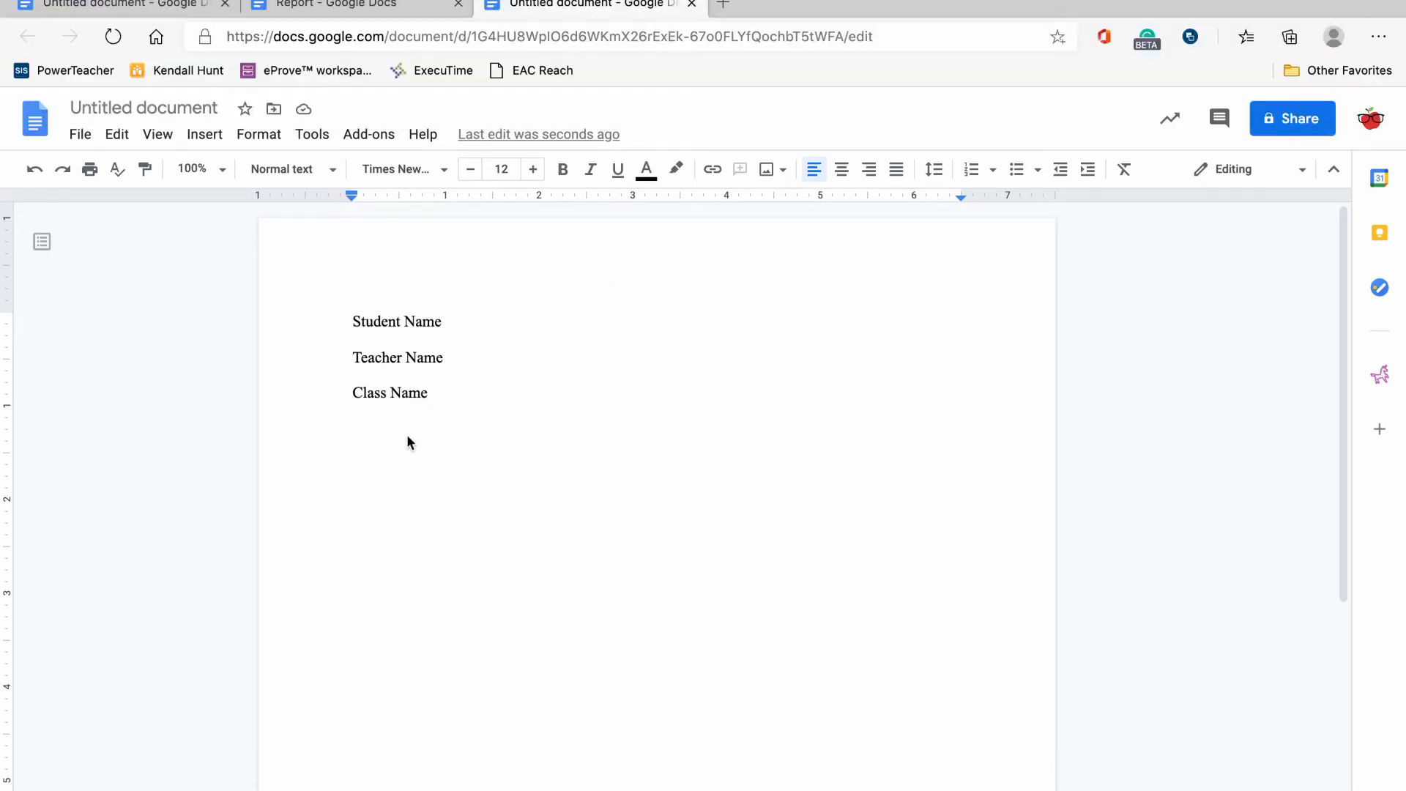
type("9 November 2020")
Add a centered line reading "Title" below the date
key("Return")
type("Title")
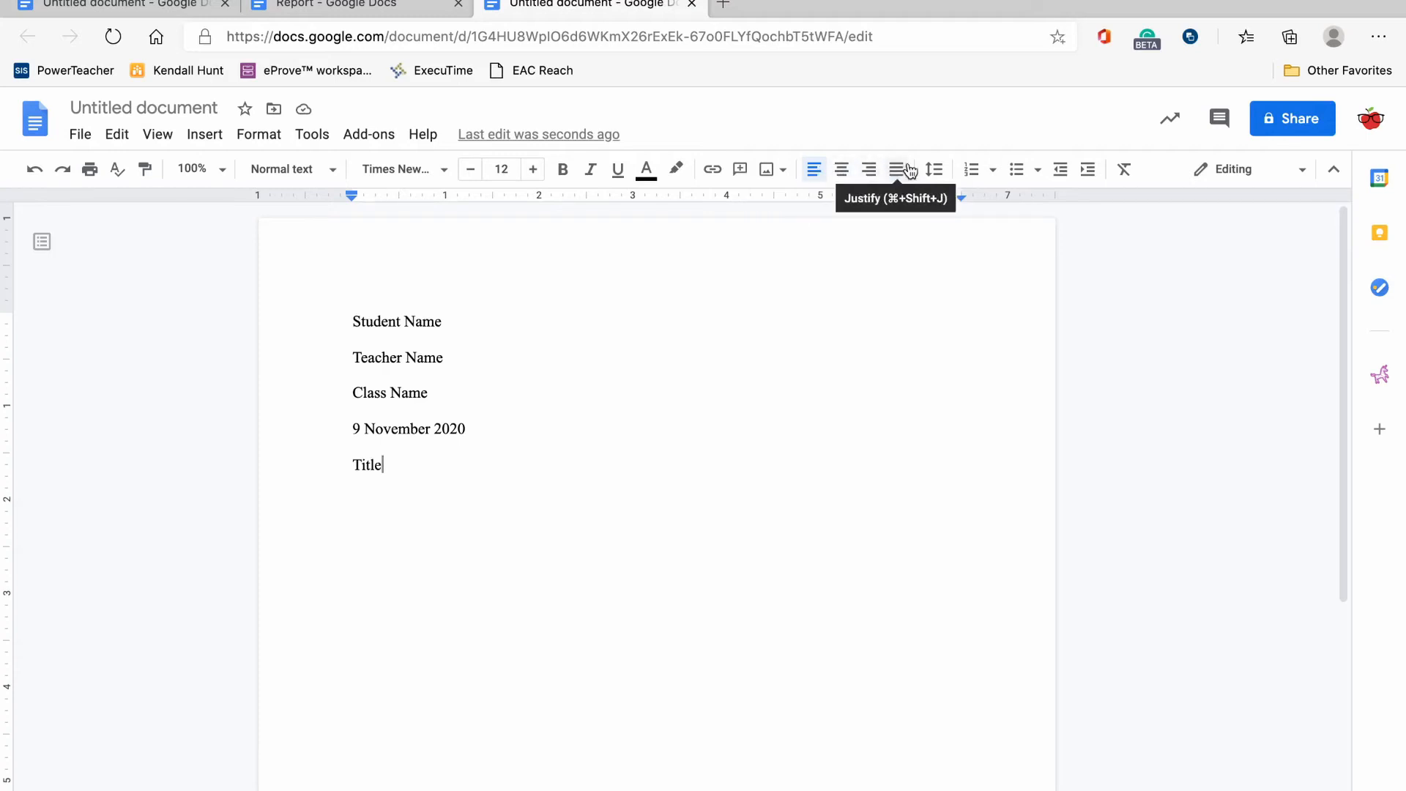
left_click(841, 174)
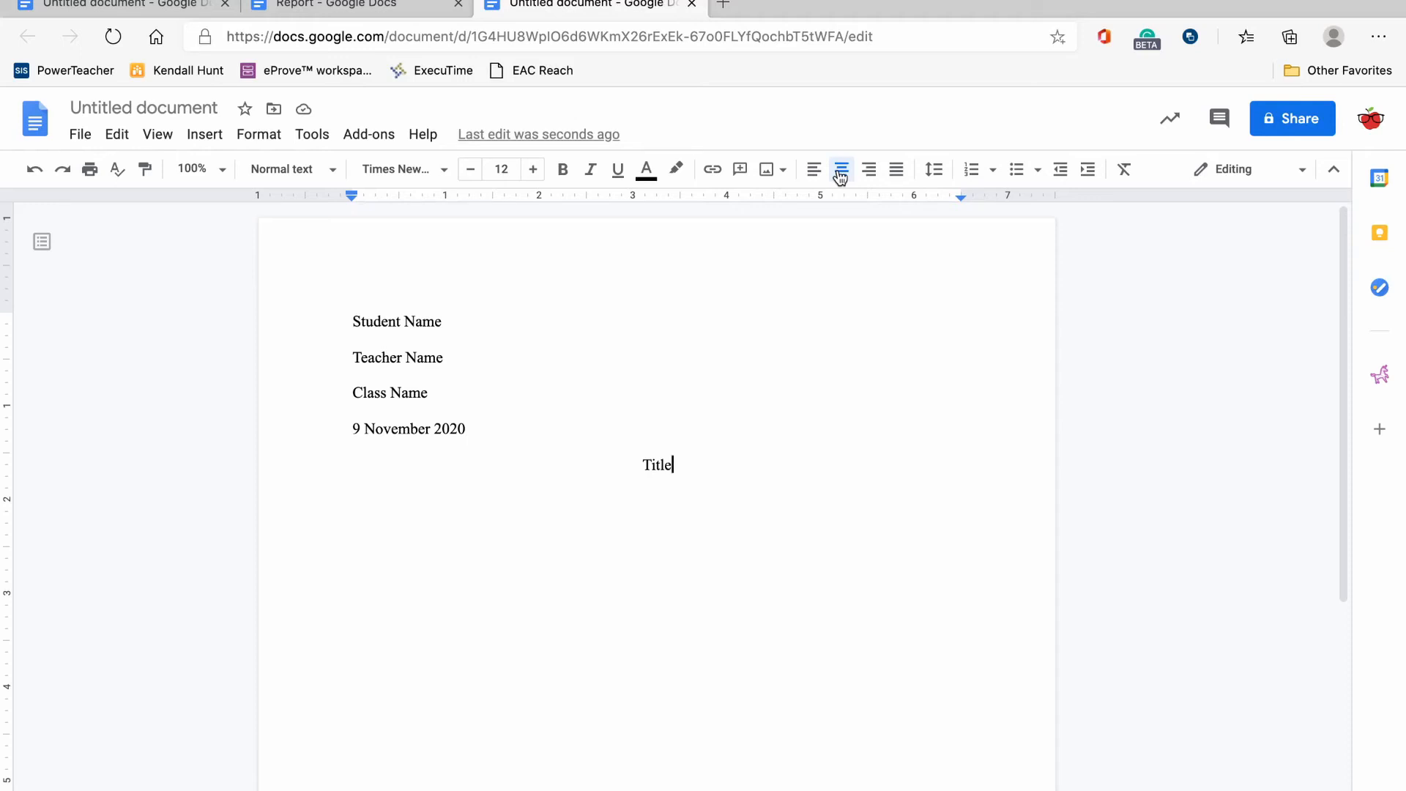
Add a left-aligned "Body" paragraph below the title and indent its first line by one tab
key("Return")
type("Body")
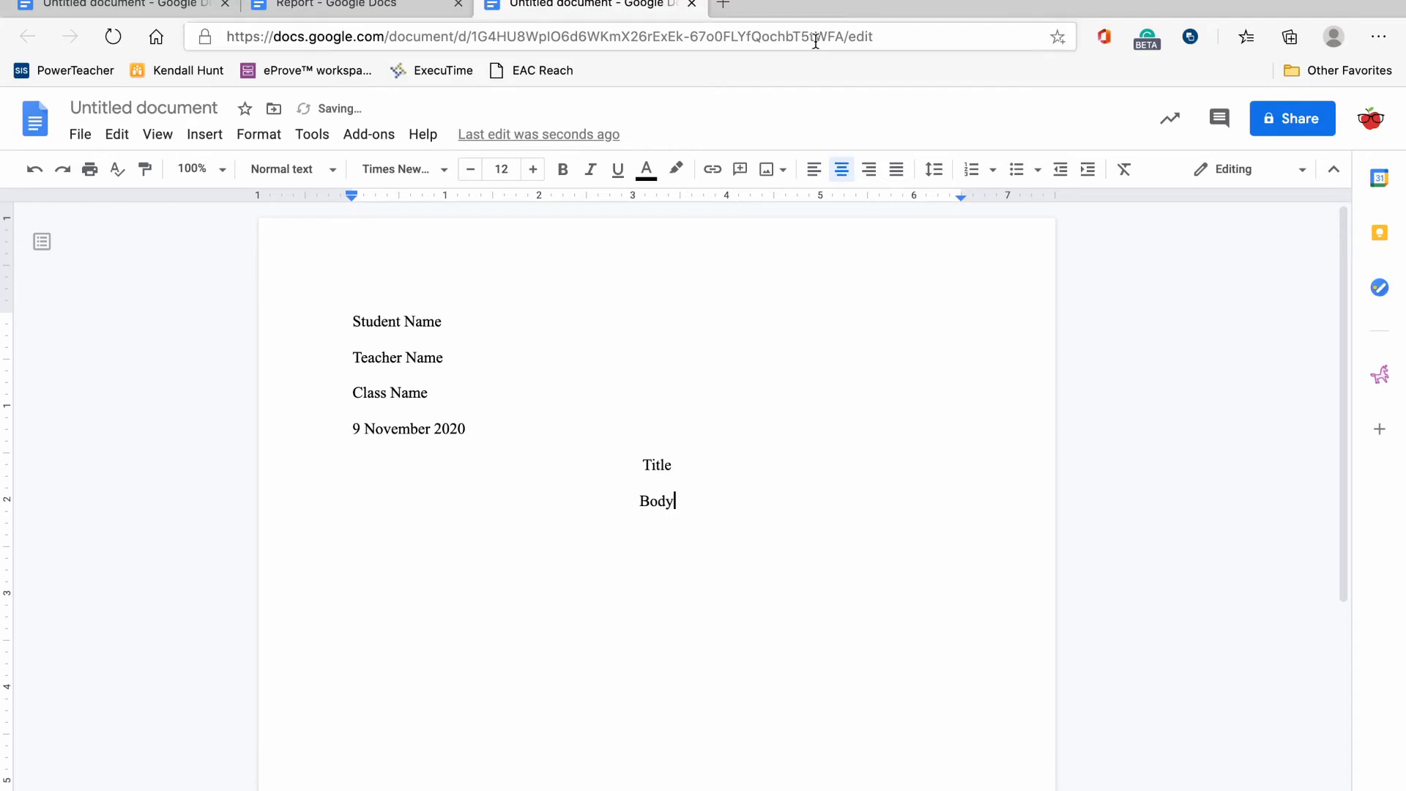
left_click(811, 173)
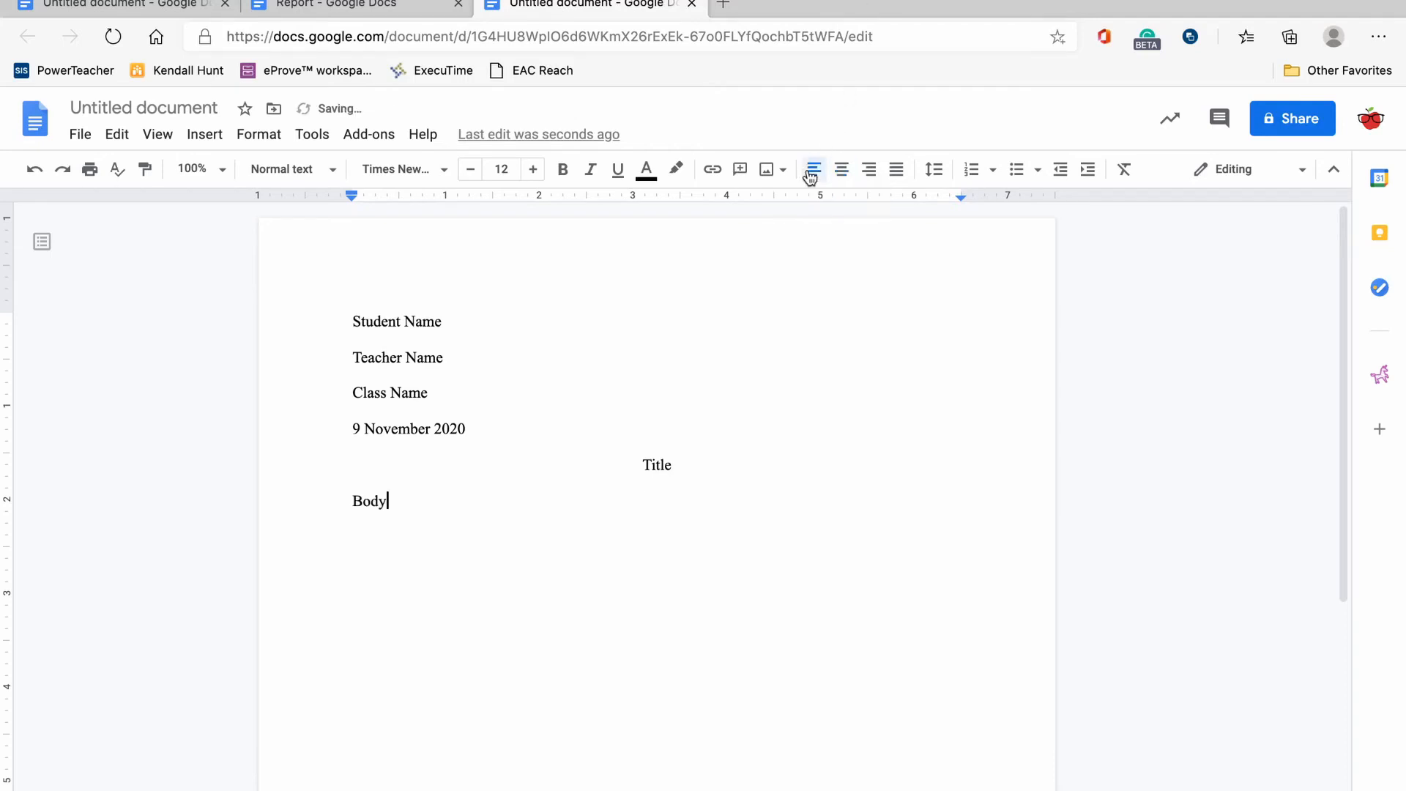
key("Left")
key("Left")
key("Left")
key("Left")
key("Tab")
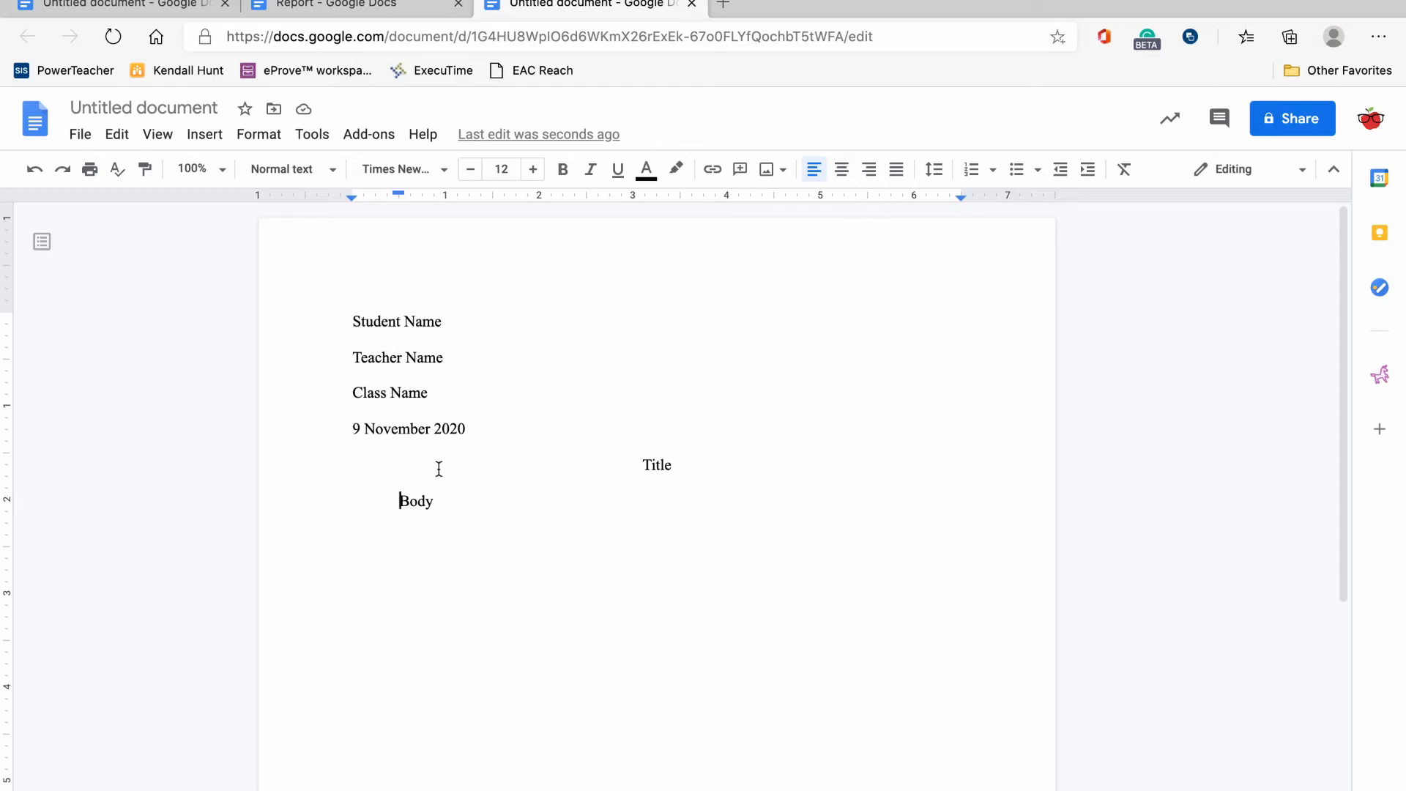
Insert page numbers at the upper right of every page and put "Student Last Name" before the number
left_click(206, 136)
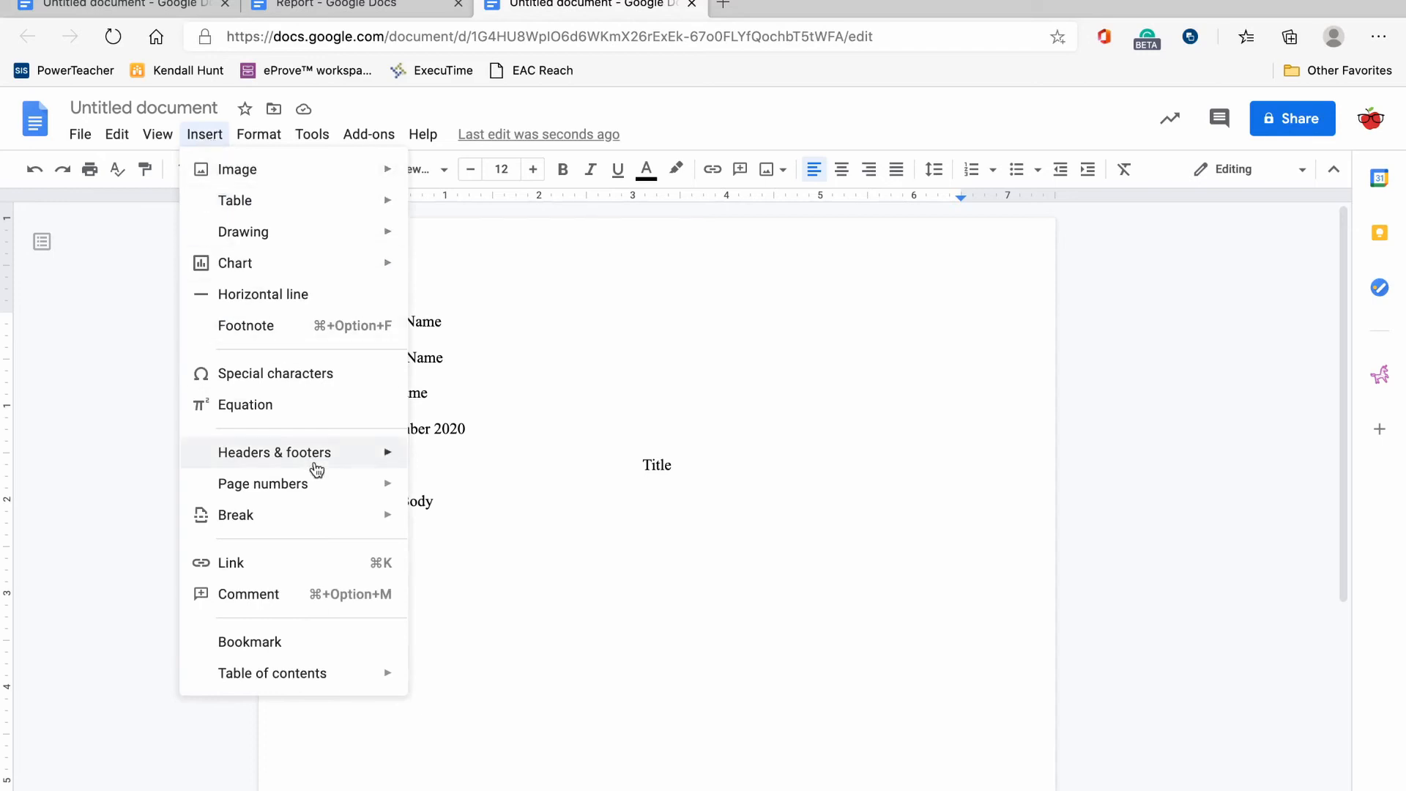
mouse_move(315, 486)
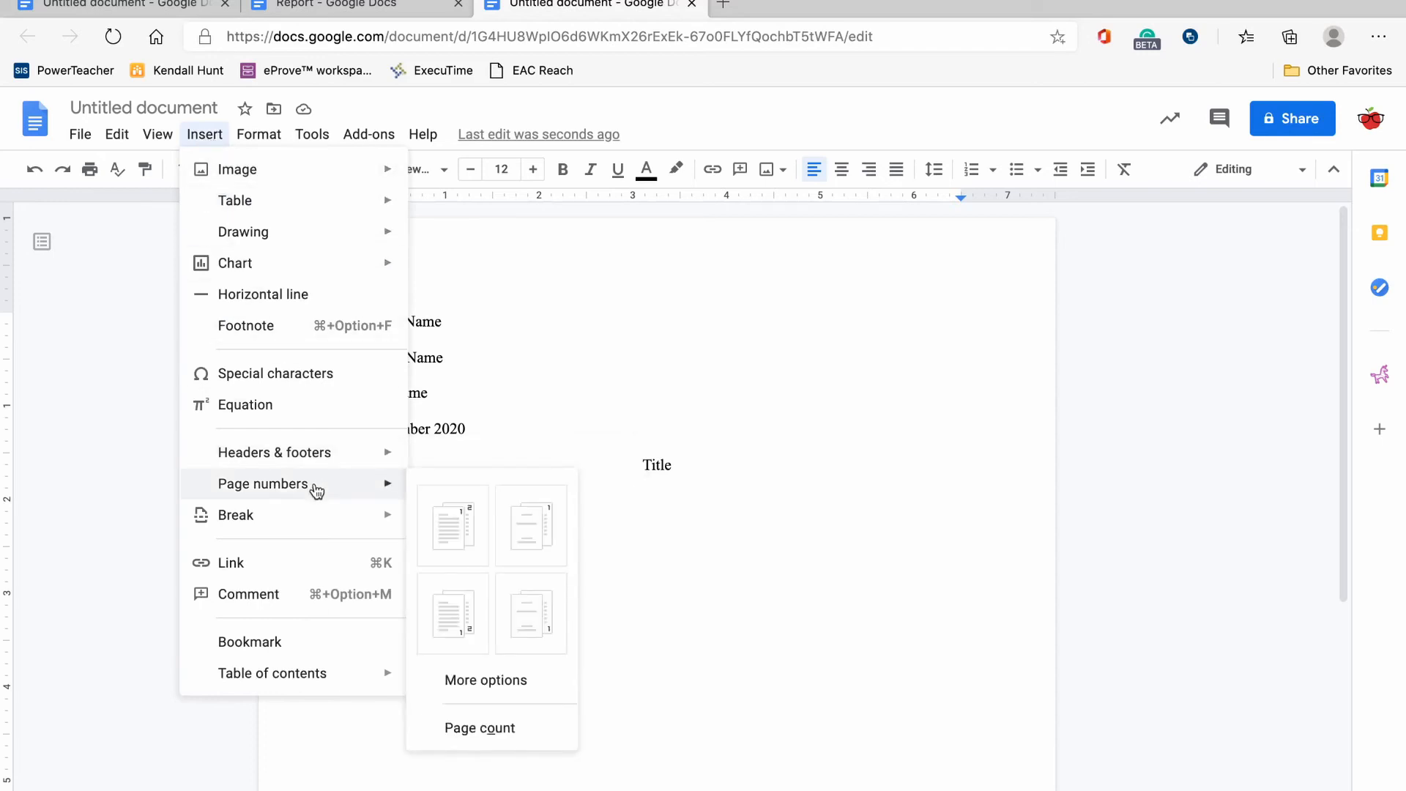
left_click(449, 526)
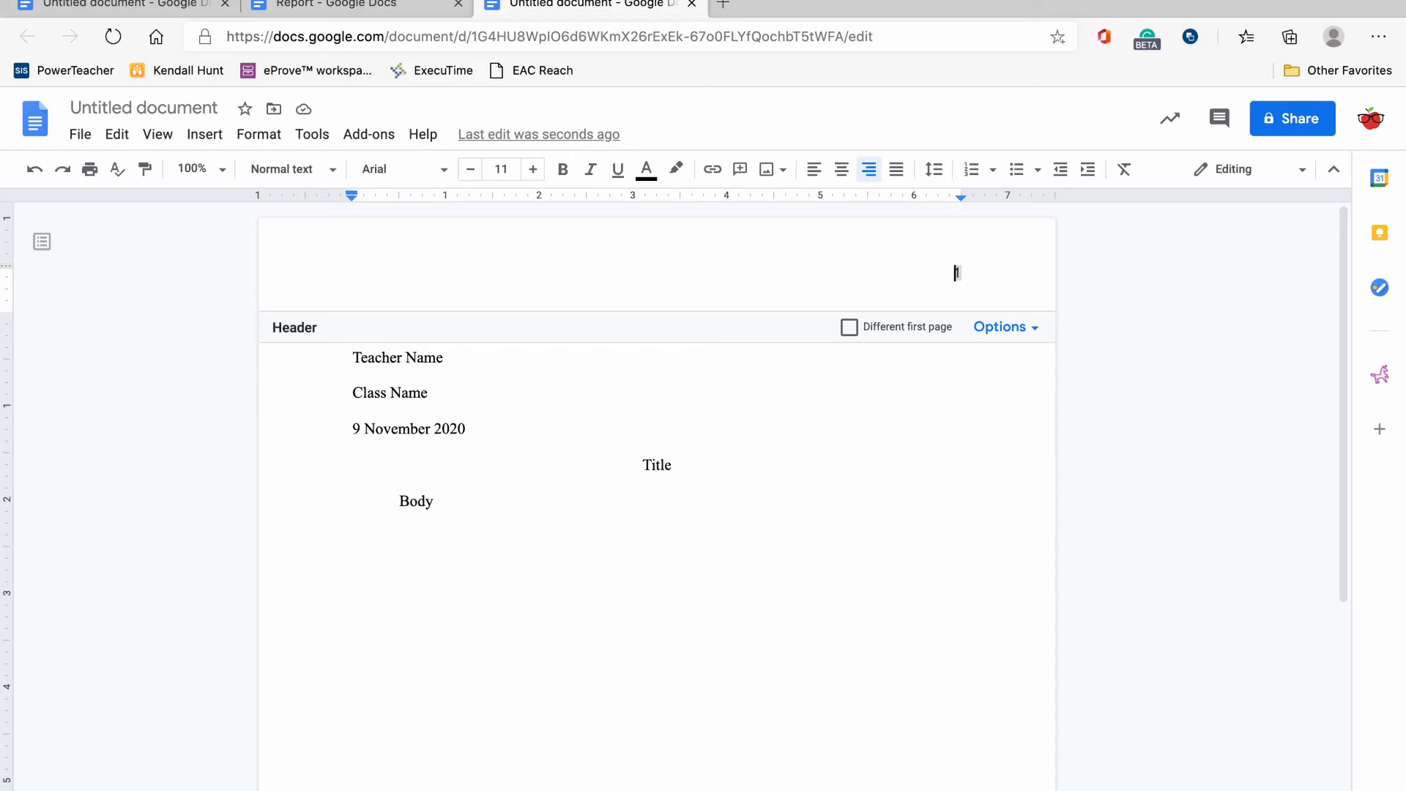
type("Student Last Name")
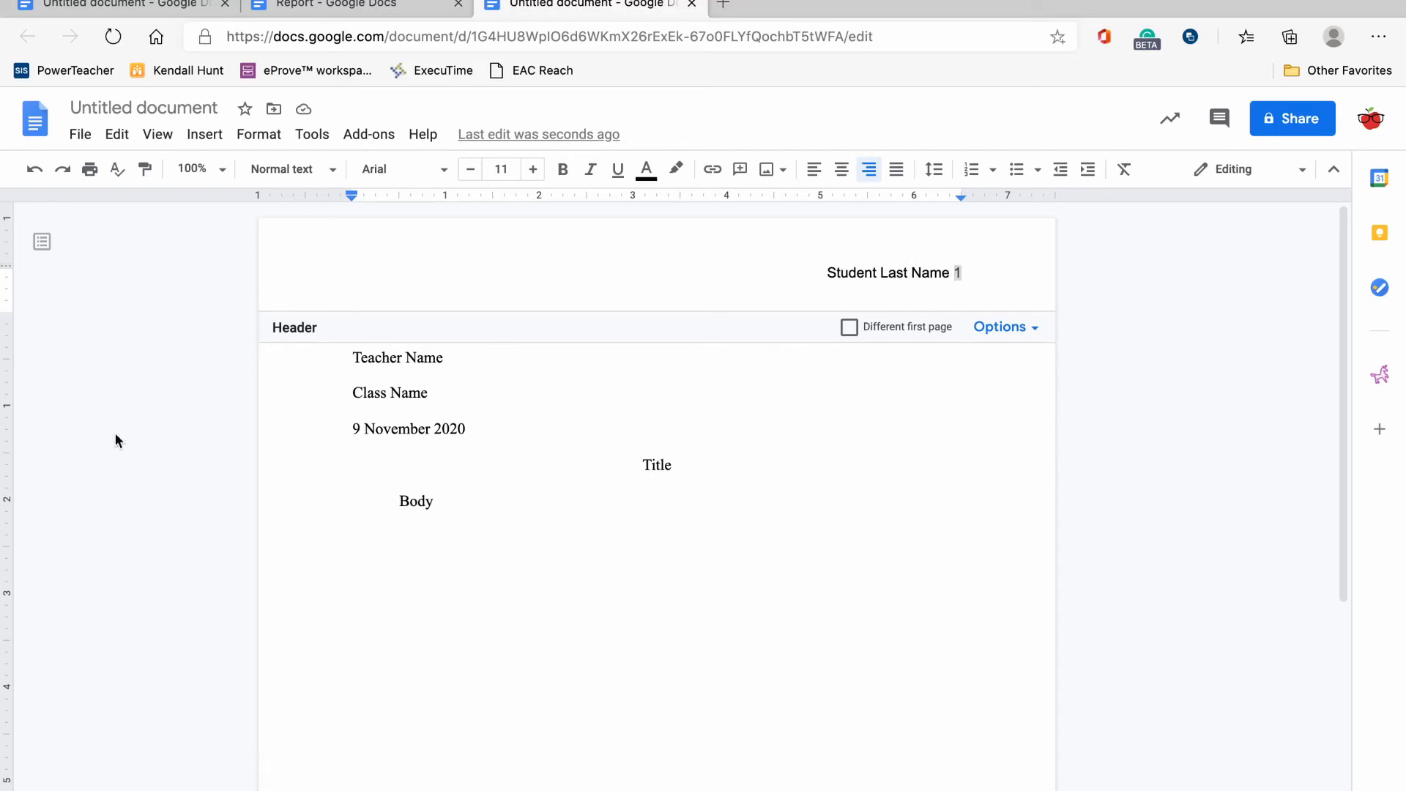
Format the whole header line, including the page number, as Times New Roman size 12 and return to the body text
left_click(747, 265)
left_click_drag(792, 265, 1008, 248)
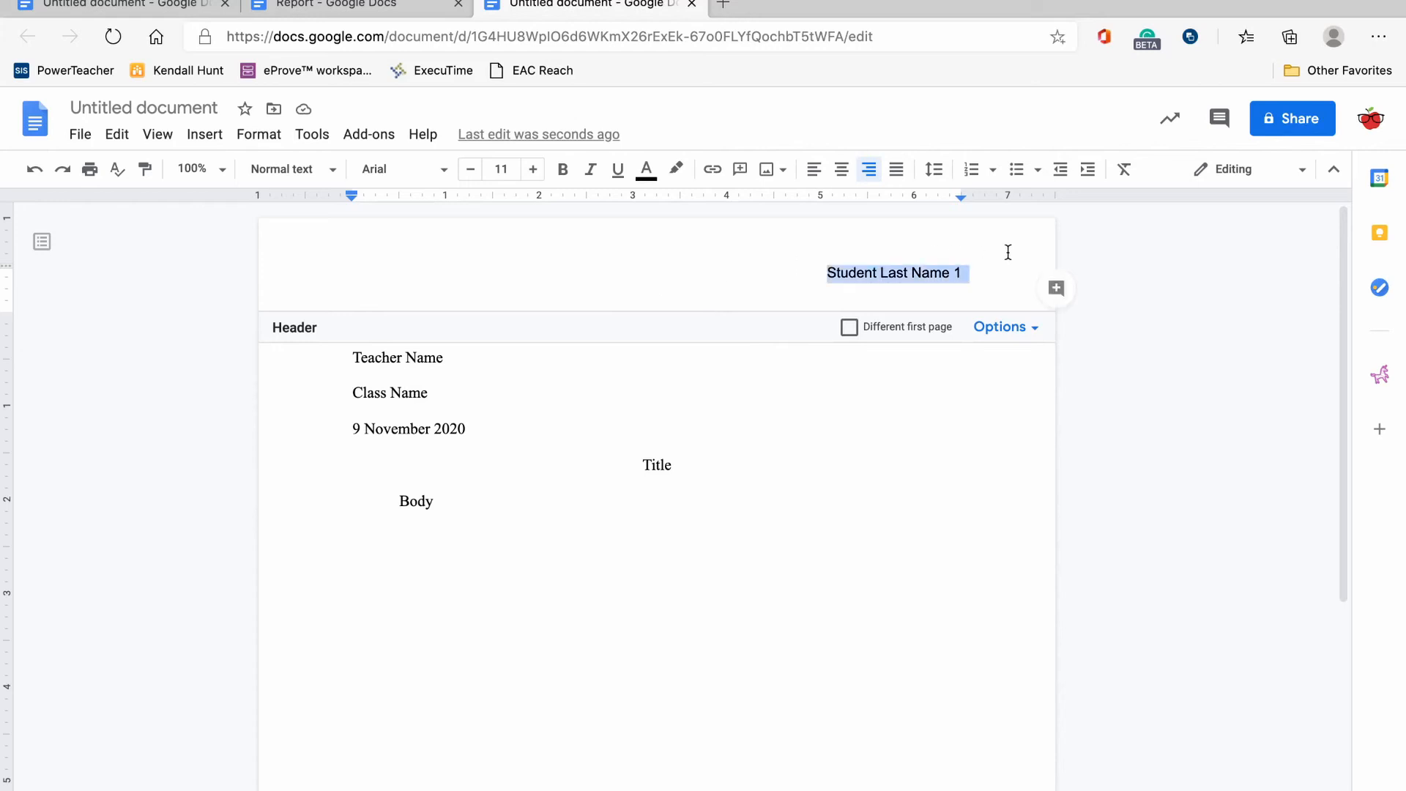
left_click(534, 170)
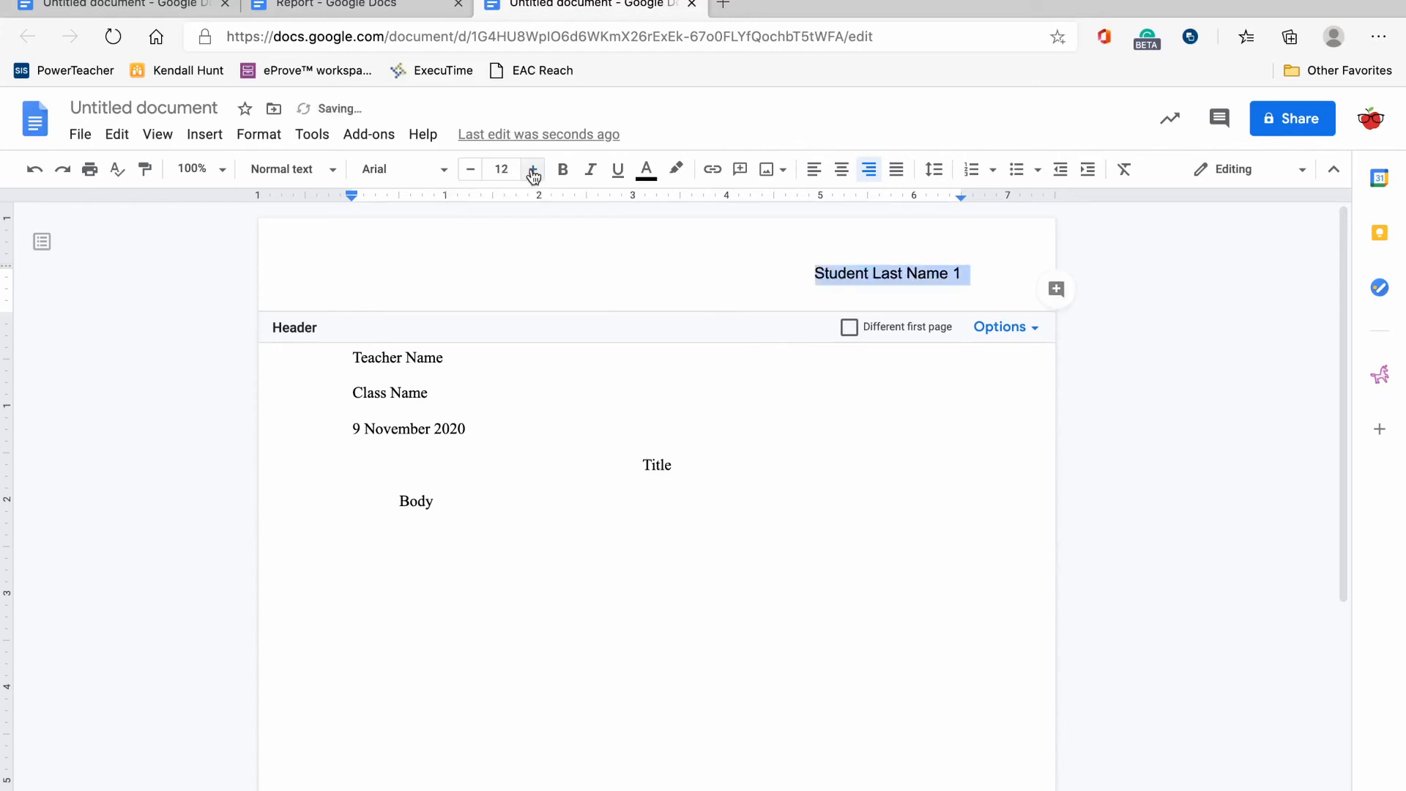
left_click(440, 173)
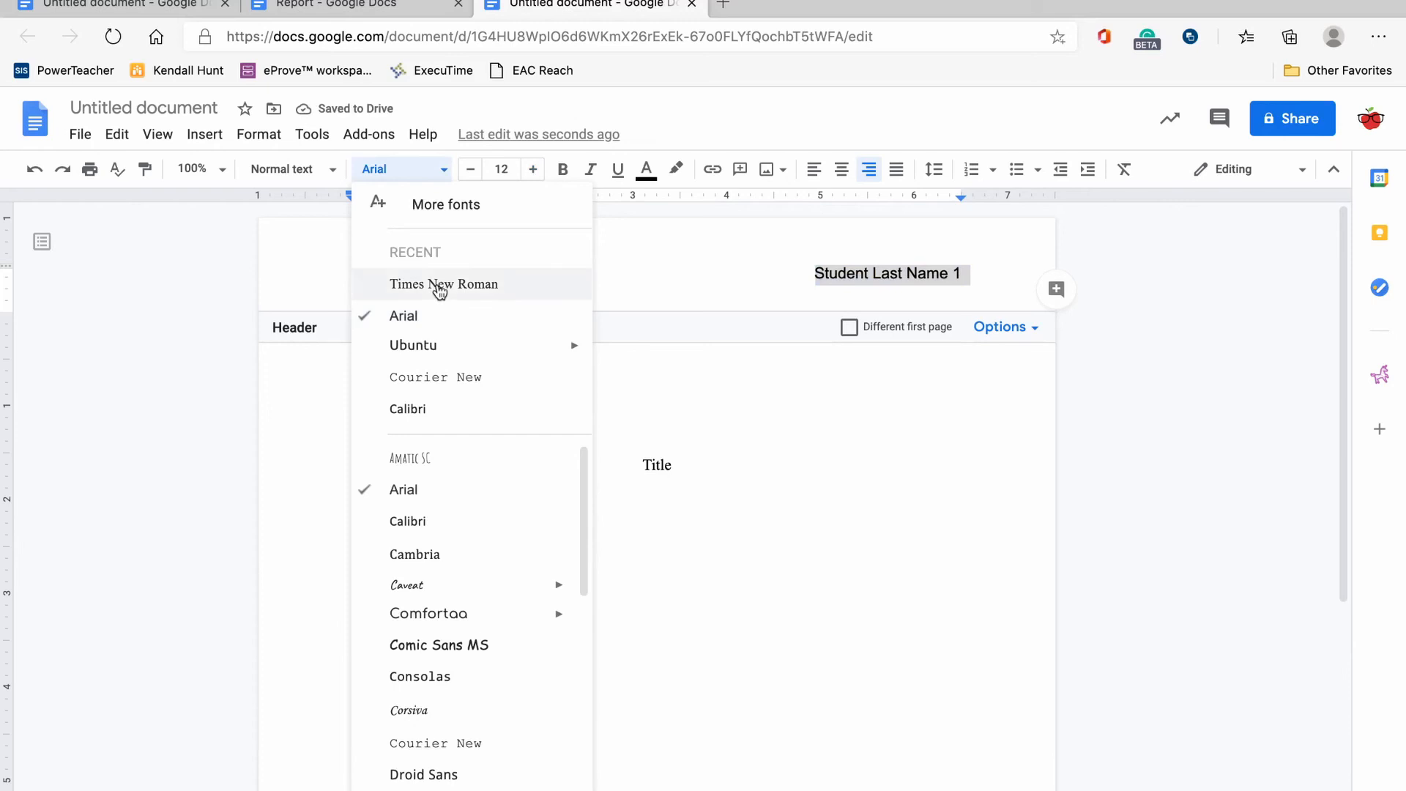
left_click(438, 285)
left_click(719, 279)
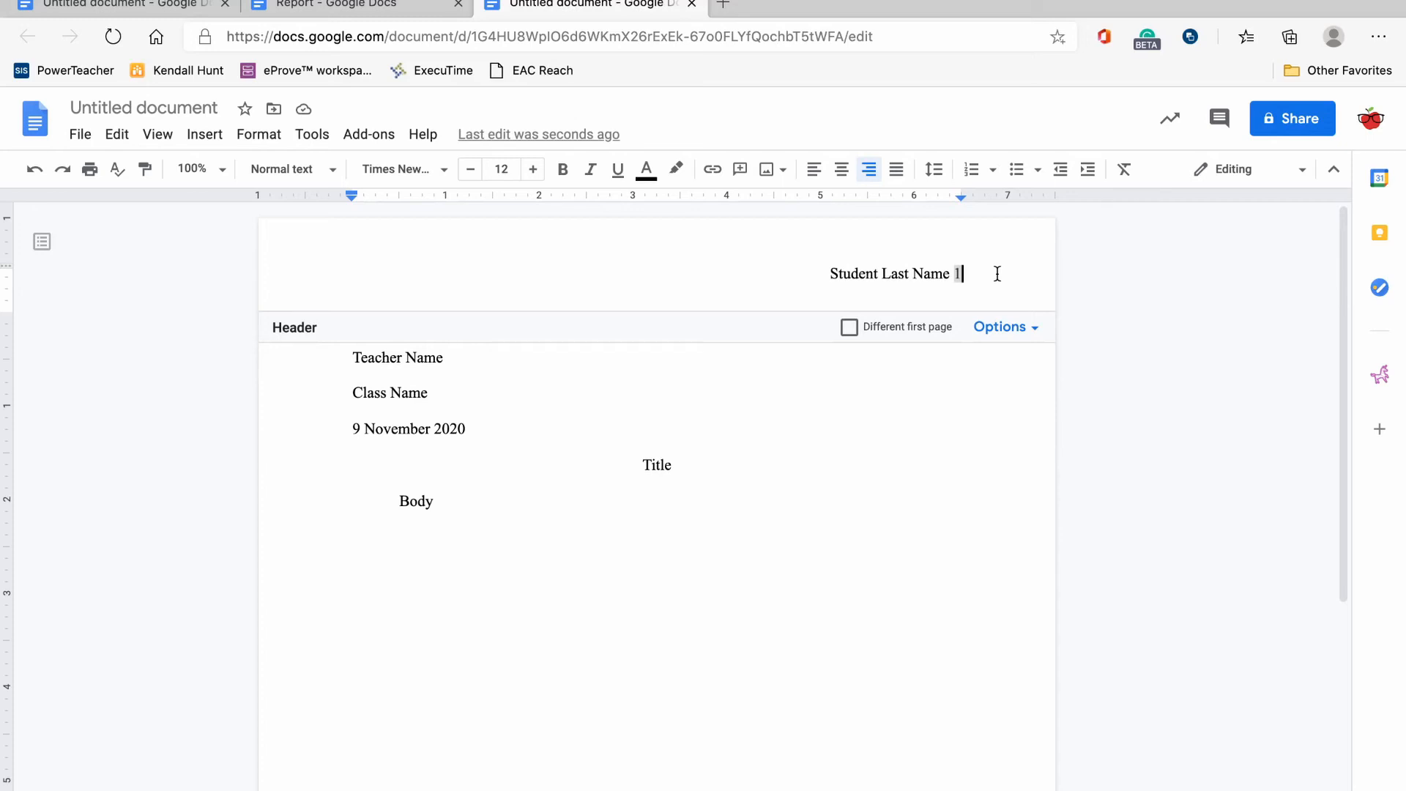
left_click(928, 275)
left_click(814, 504)
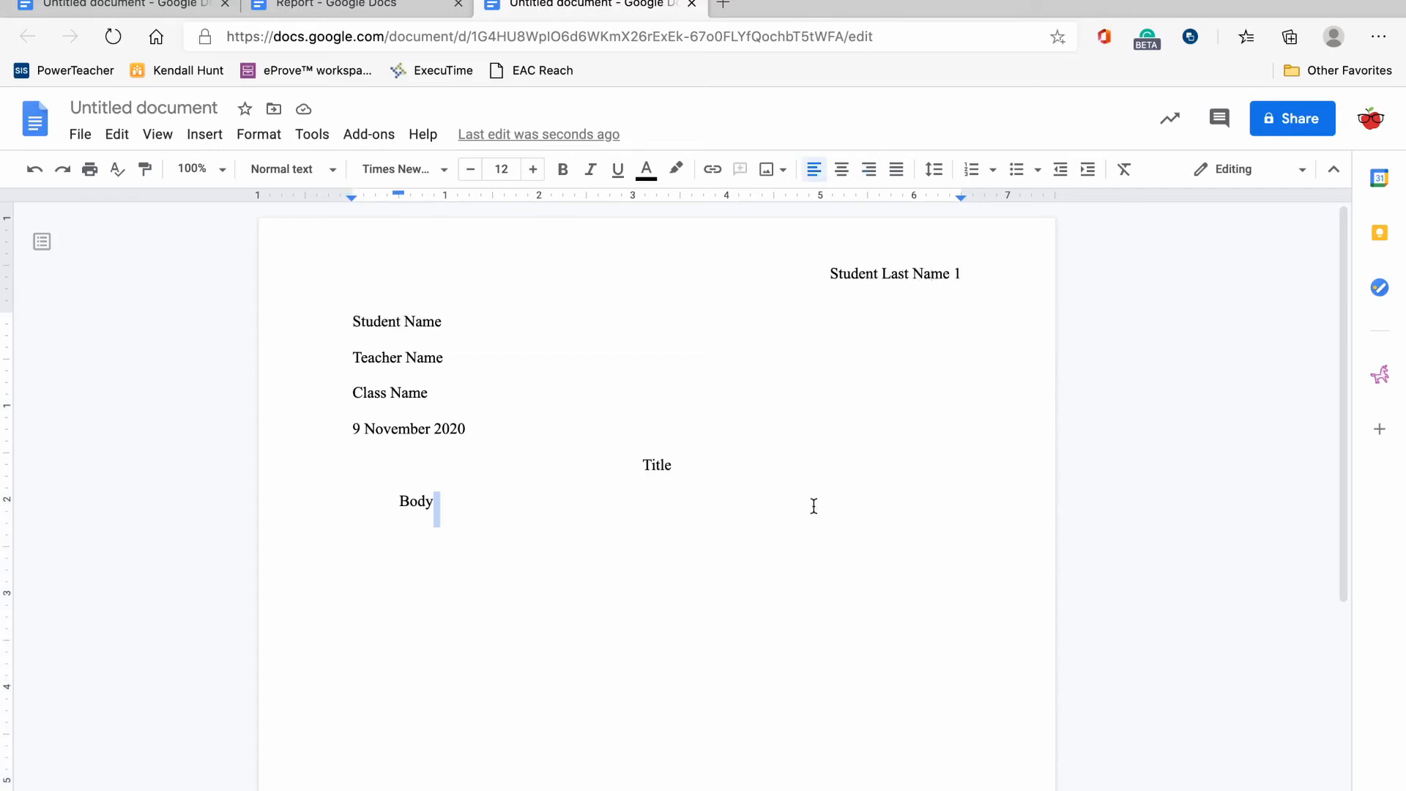
Switch back to the Report document made from the MLA template
left_click(669, 458)
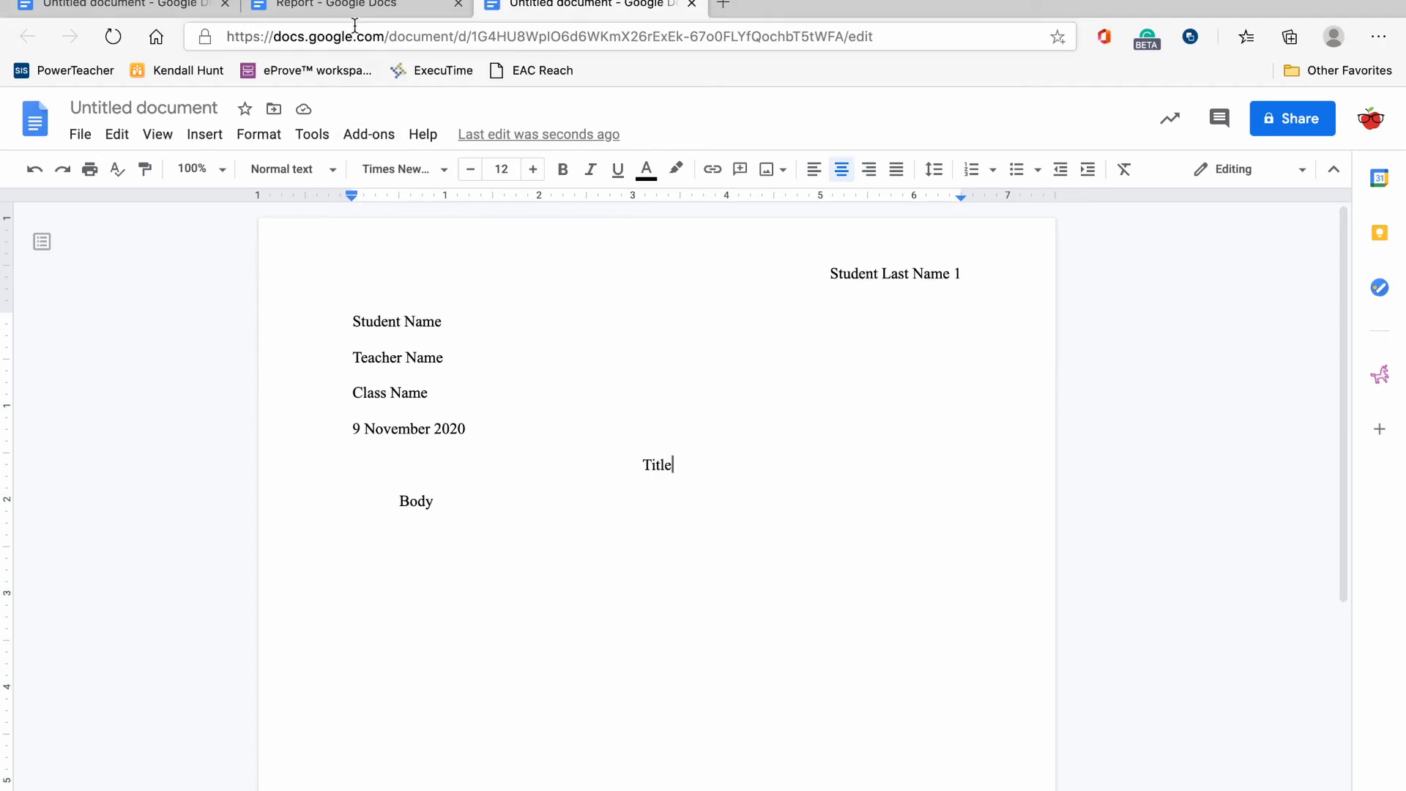
left_click(344, 5)
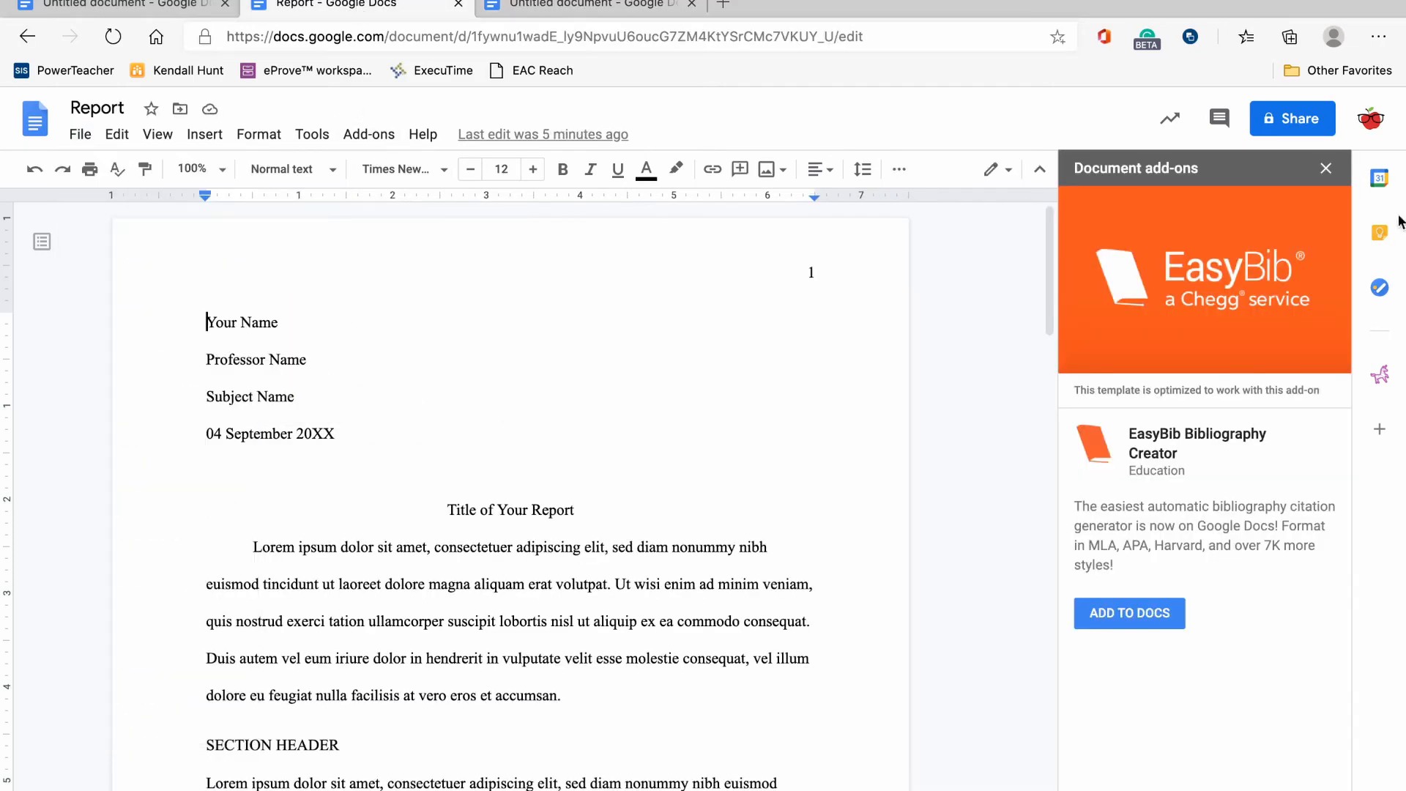
Dismiss the EasyBib add-on suggestion and examine the Report template's sections, block quotation and Works Cited page
left_click(1326, 170)
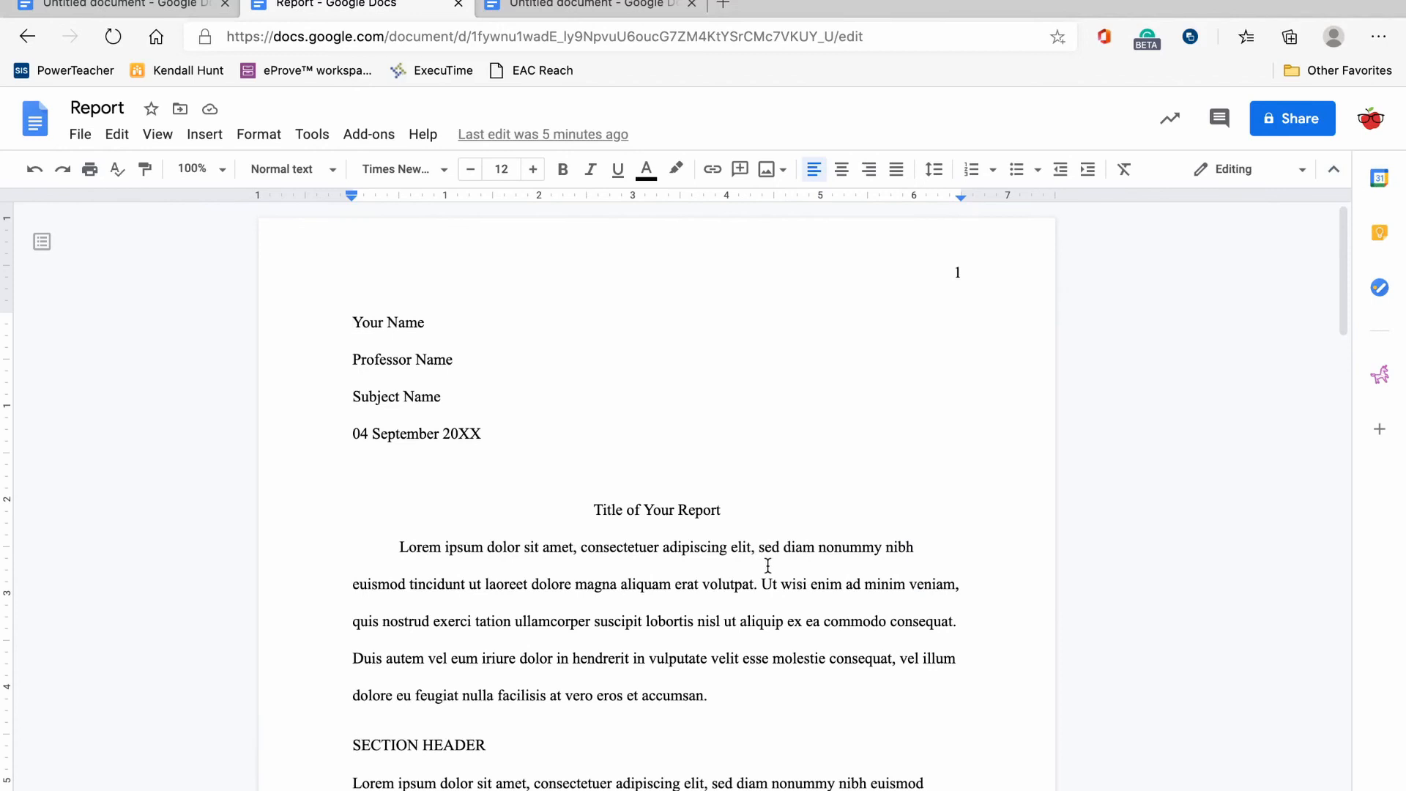
scroll(768, 306, "down", 4)
scroll(471, 478, "down", 3)
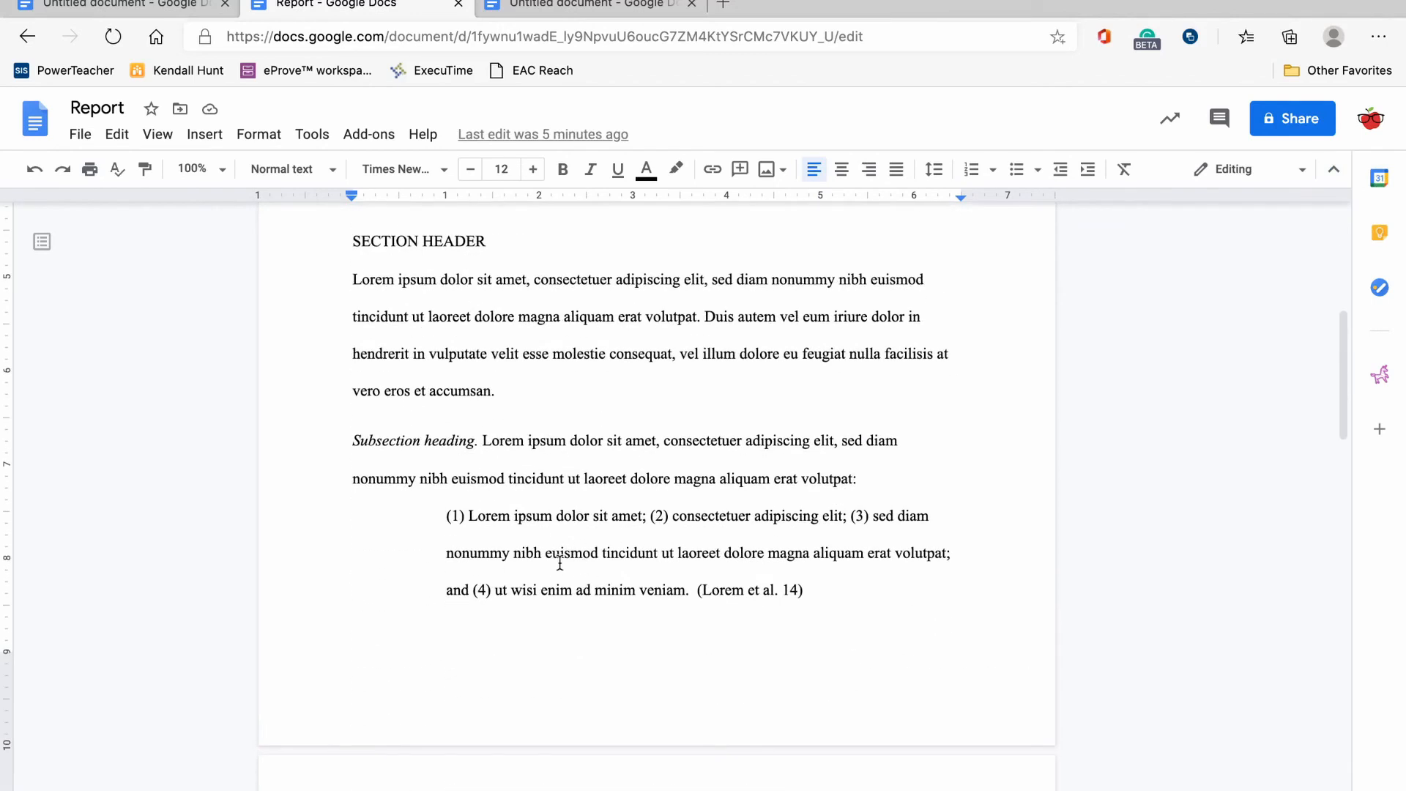
scroll(561, 562, "down", 3)
scroll(478, 437, "down", 15)
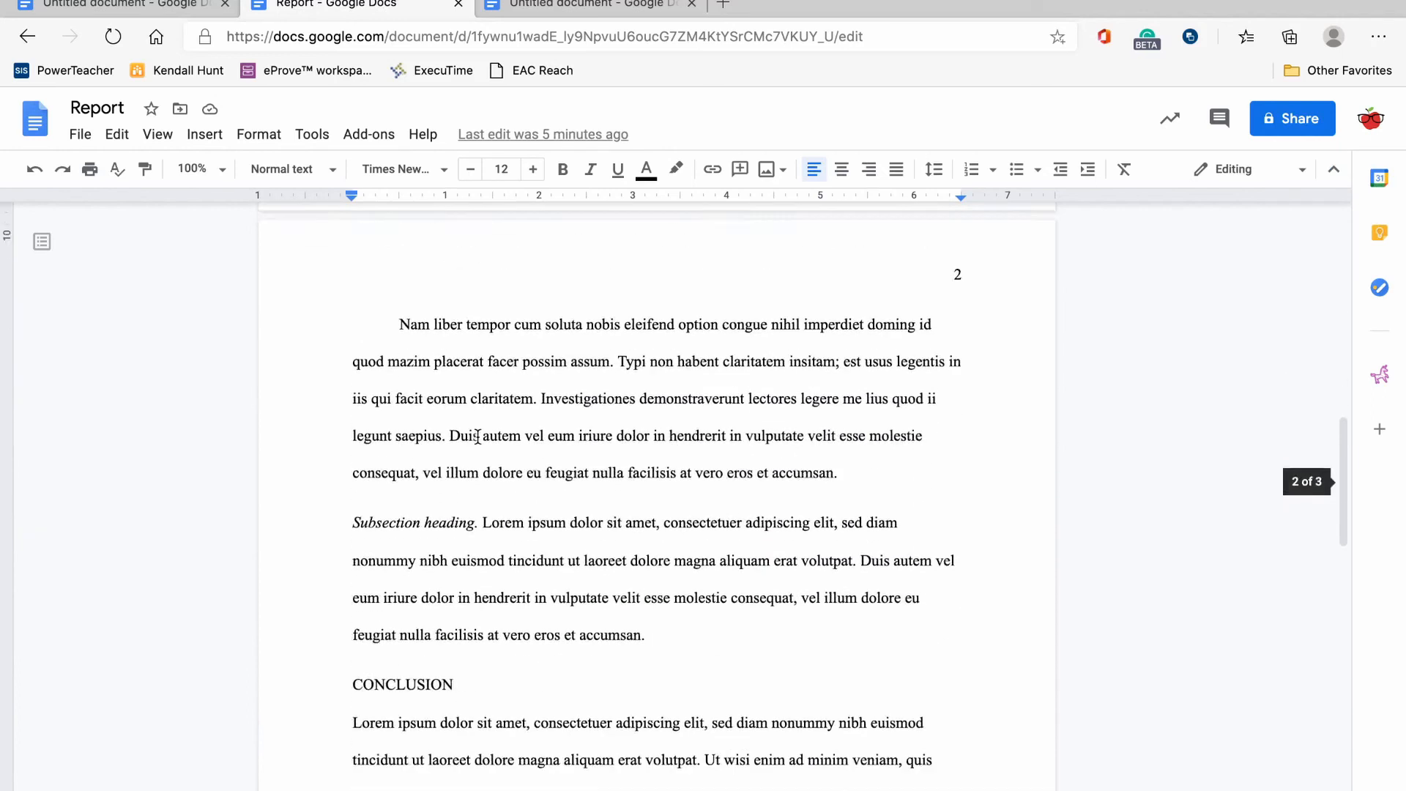
scroll(477, 436, "down", 2)
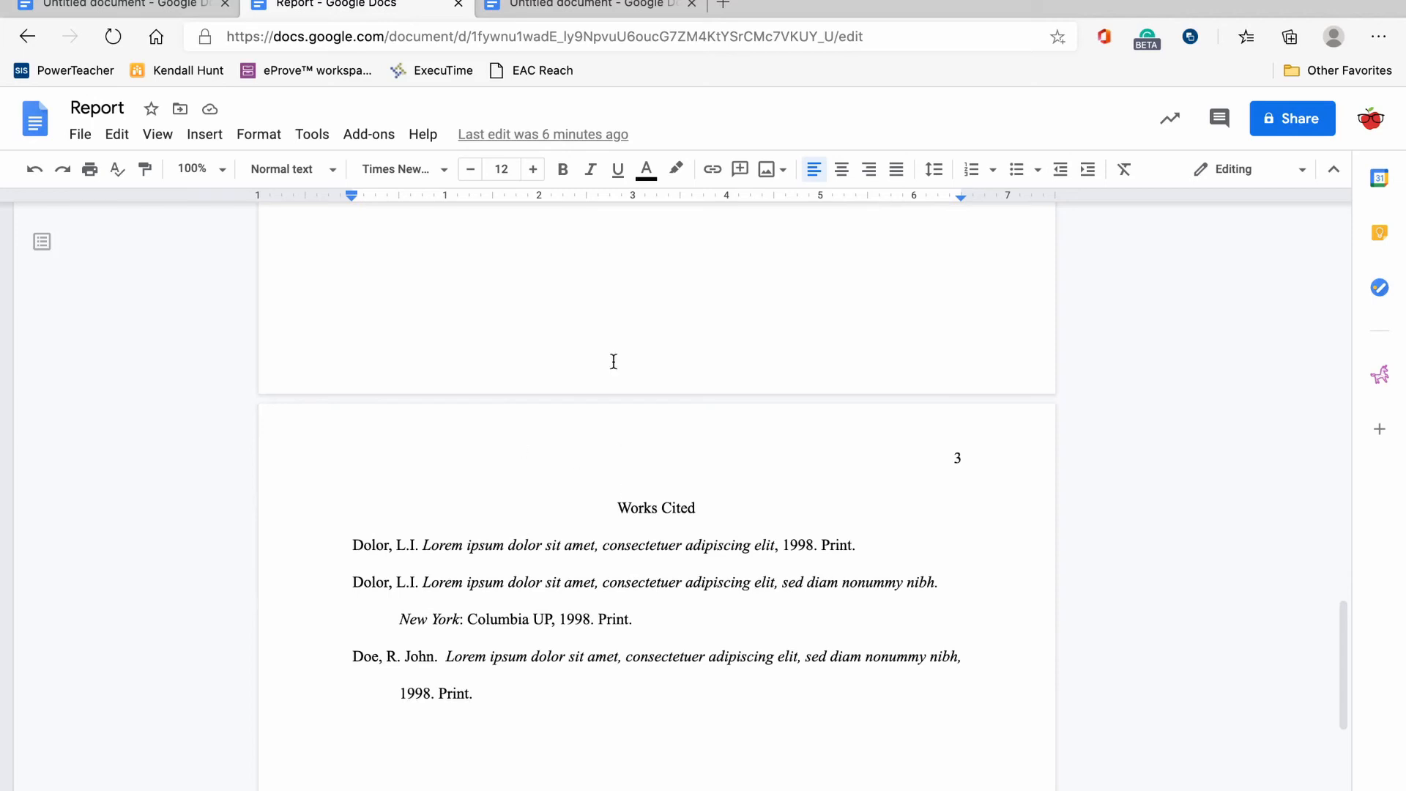
key("super+Up")
Return to the manually formatted untitled document and insert a page break after the "Body" paragraph
left_click(565, 6)
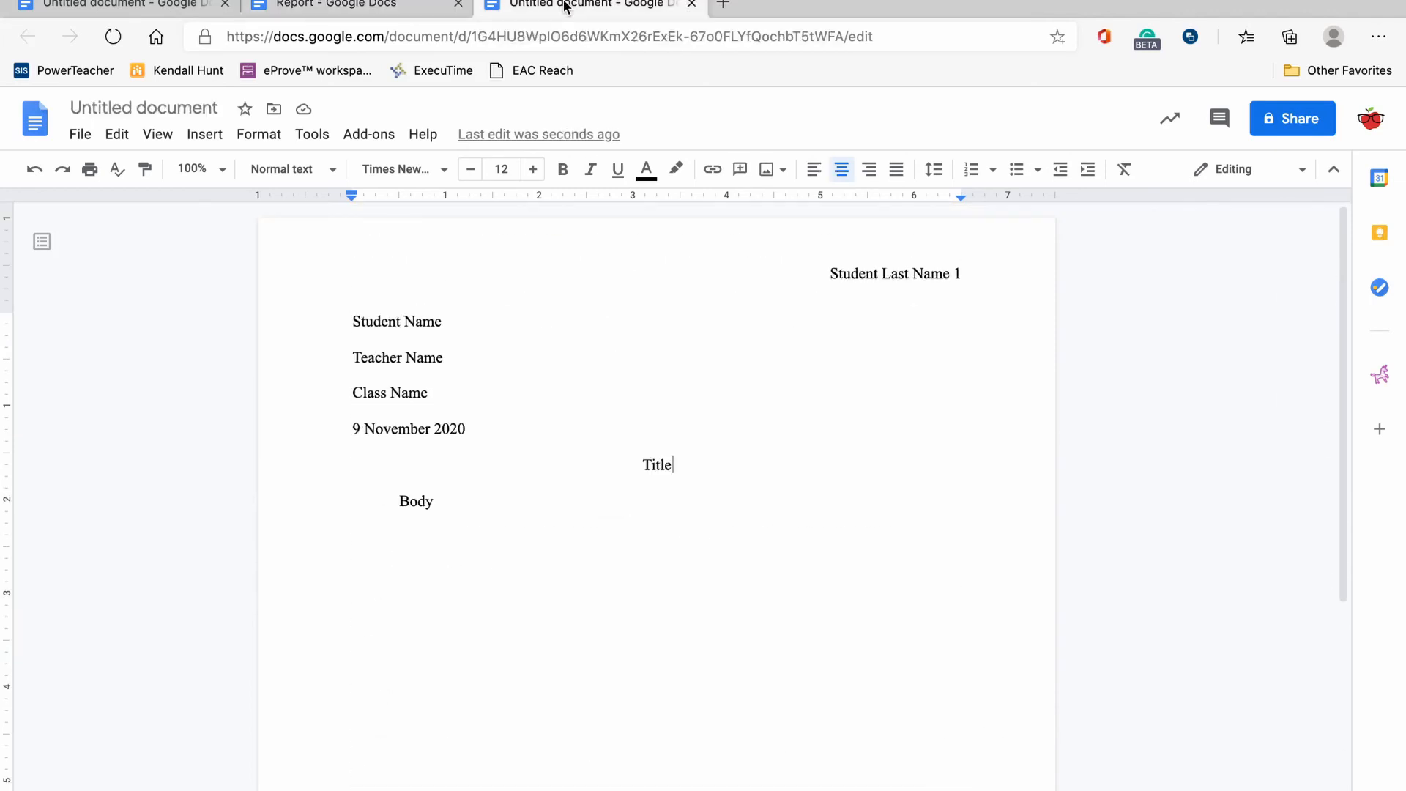
left_click(458, 510)
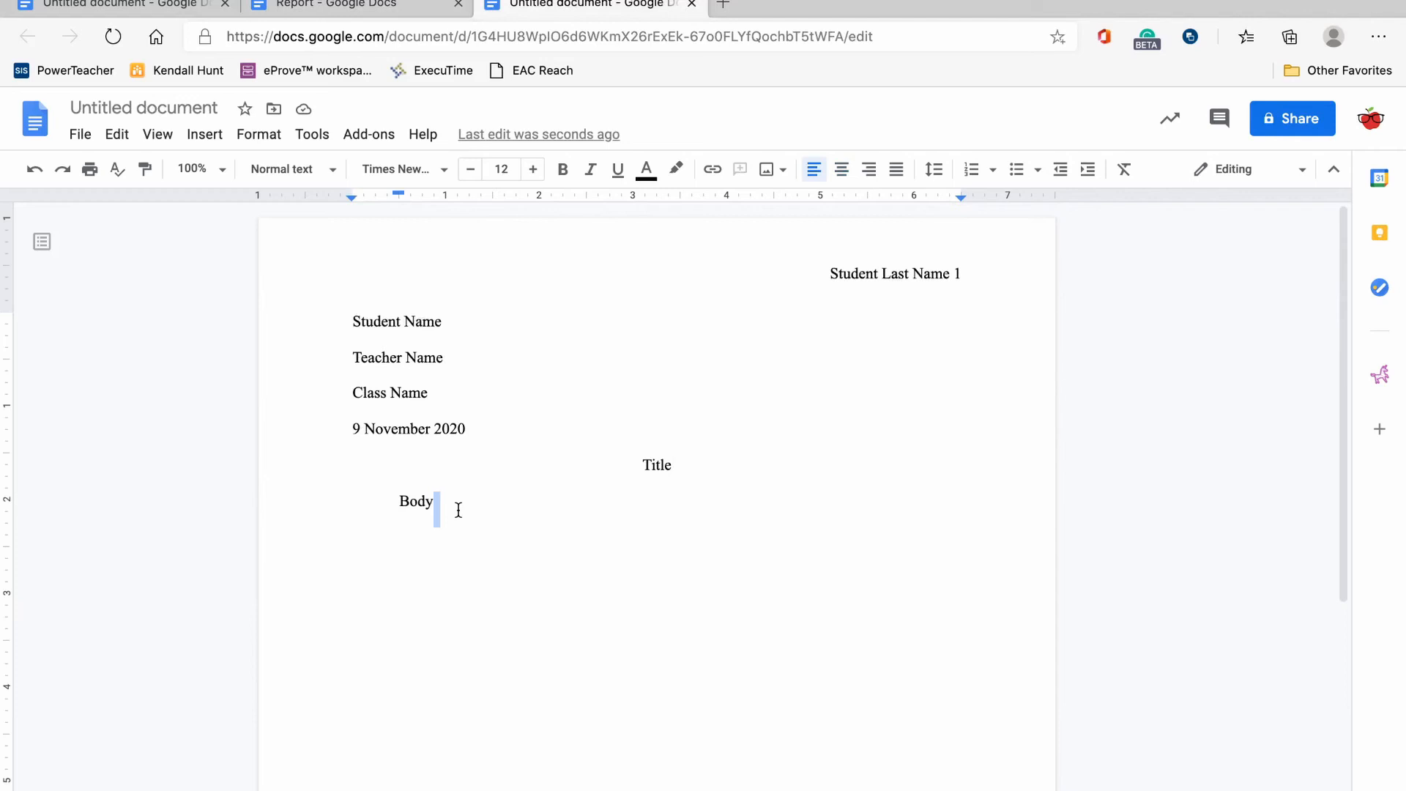
key("Return")
key("BackSpace")
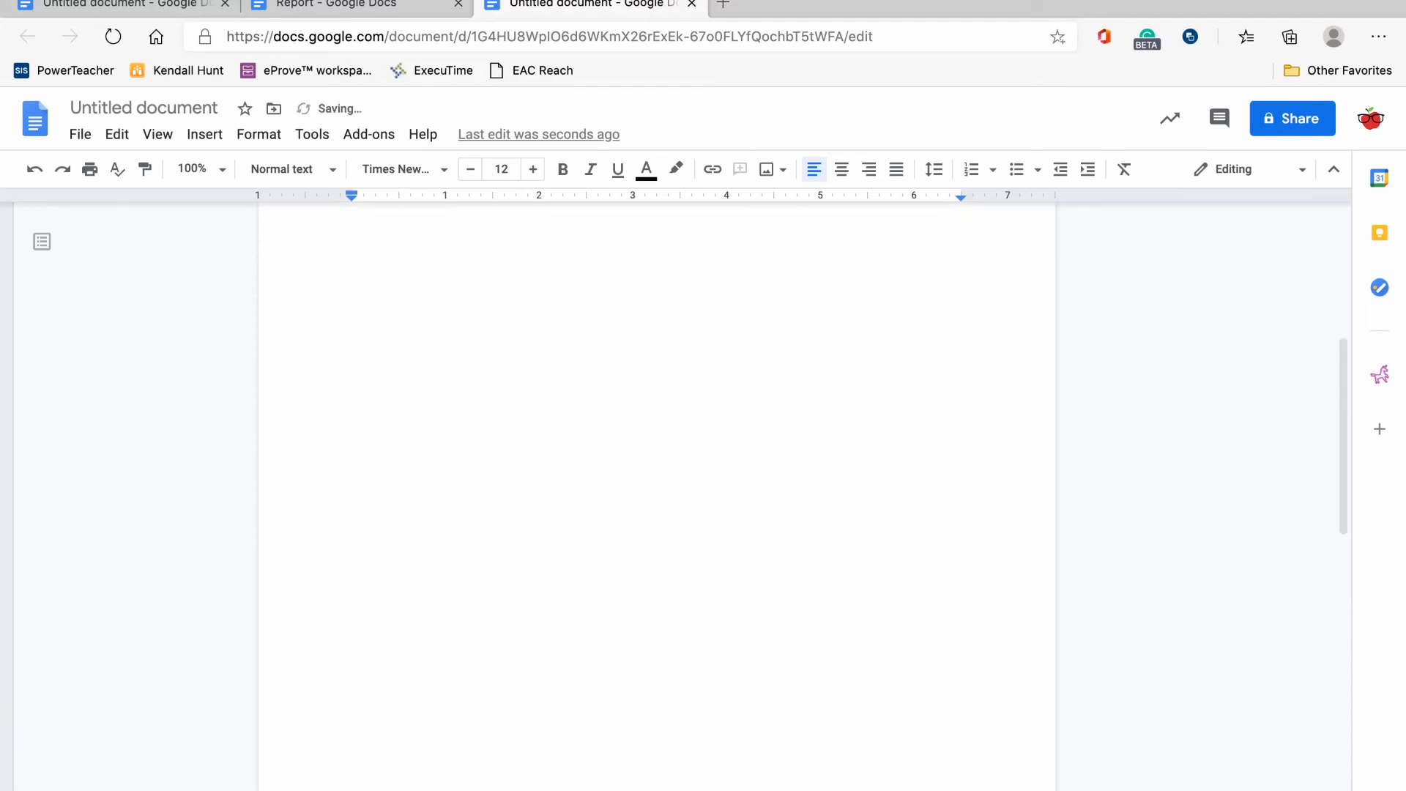
key("ctrl+Return")
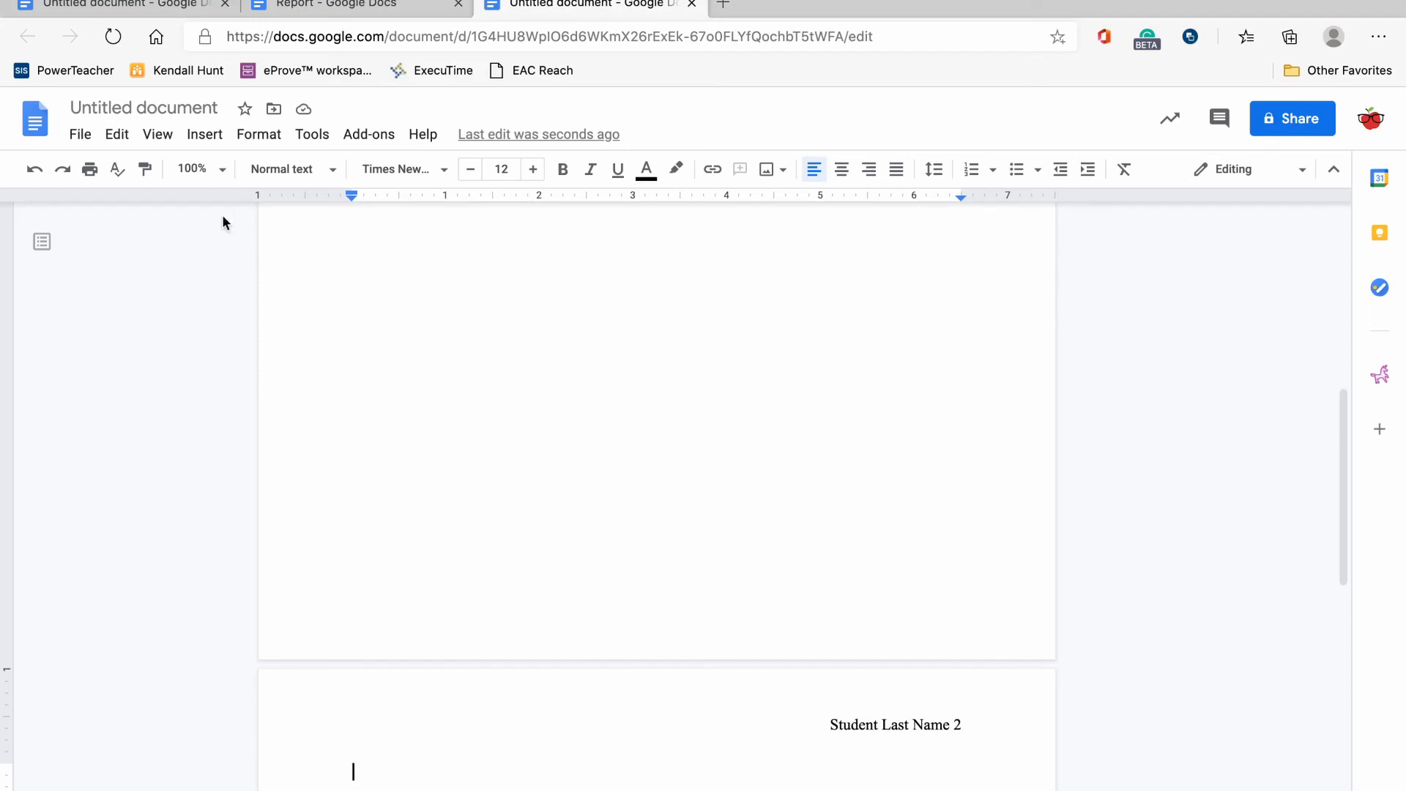
left_click(206, 136)
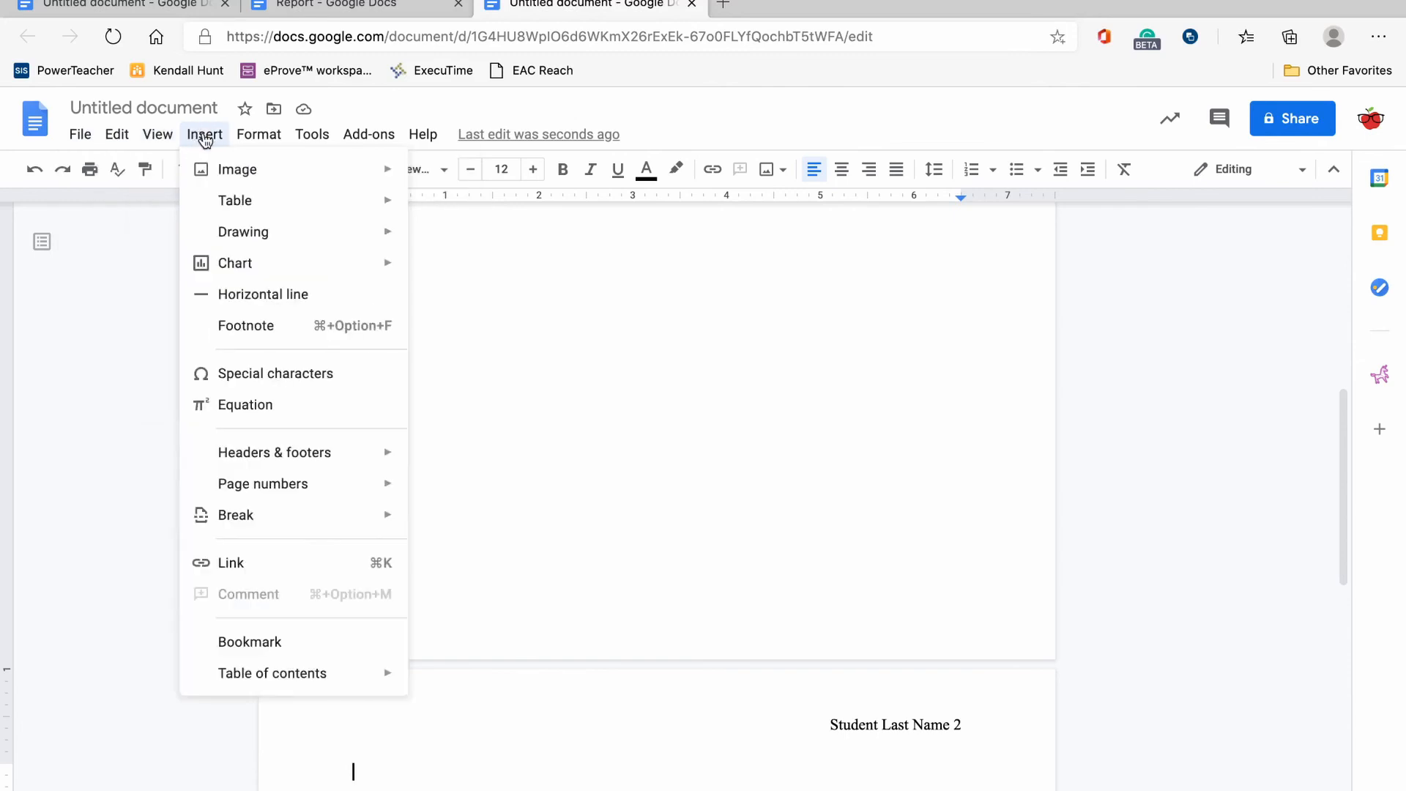
mouse_move(304, 522)
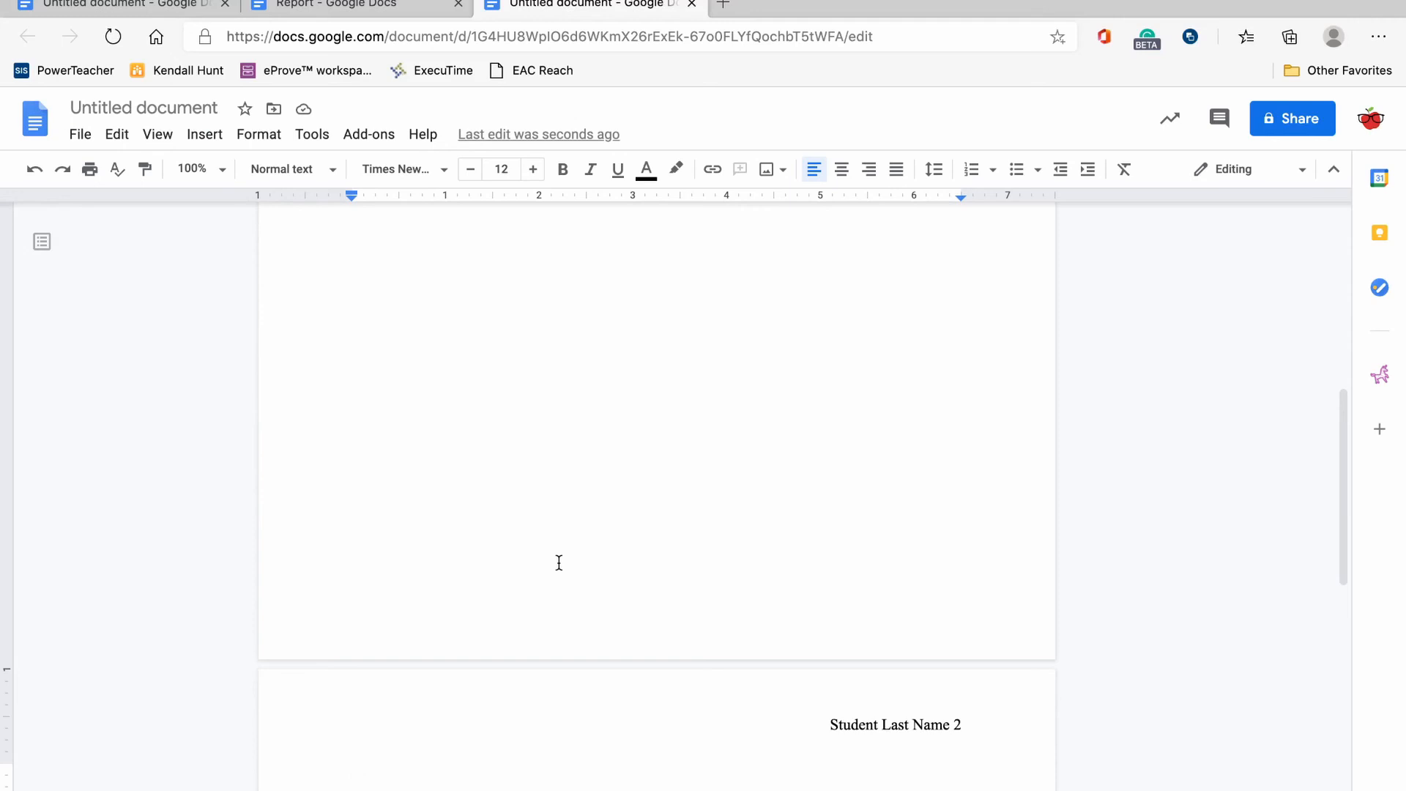
Add the heading "Works Cited" on the first line of the new second page and center it
scroll(559, 564, "up", 8)
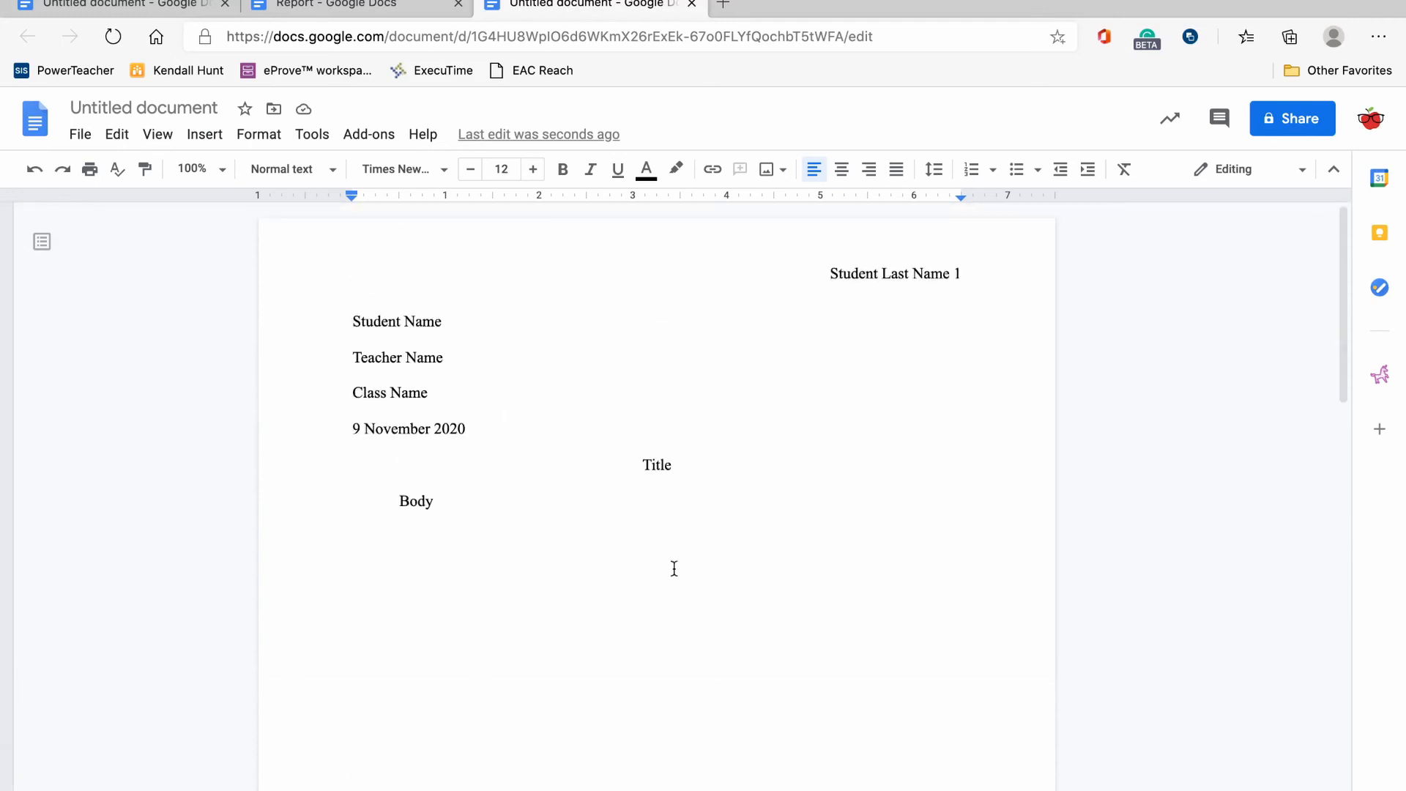
scroll(672, 564, "down", 8)
scroll(682, 563, "down", 3)
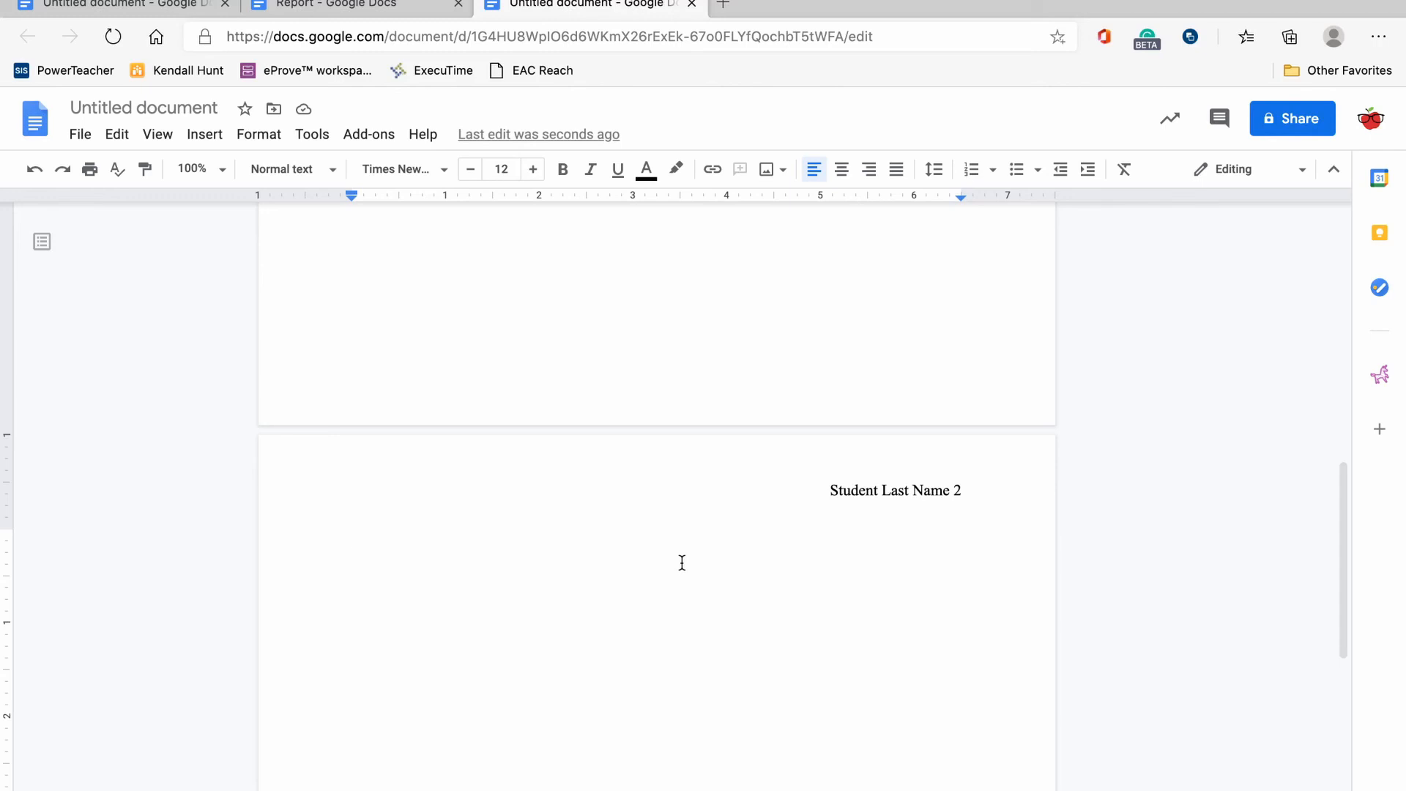
type("Works Cited")
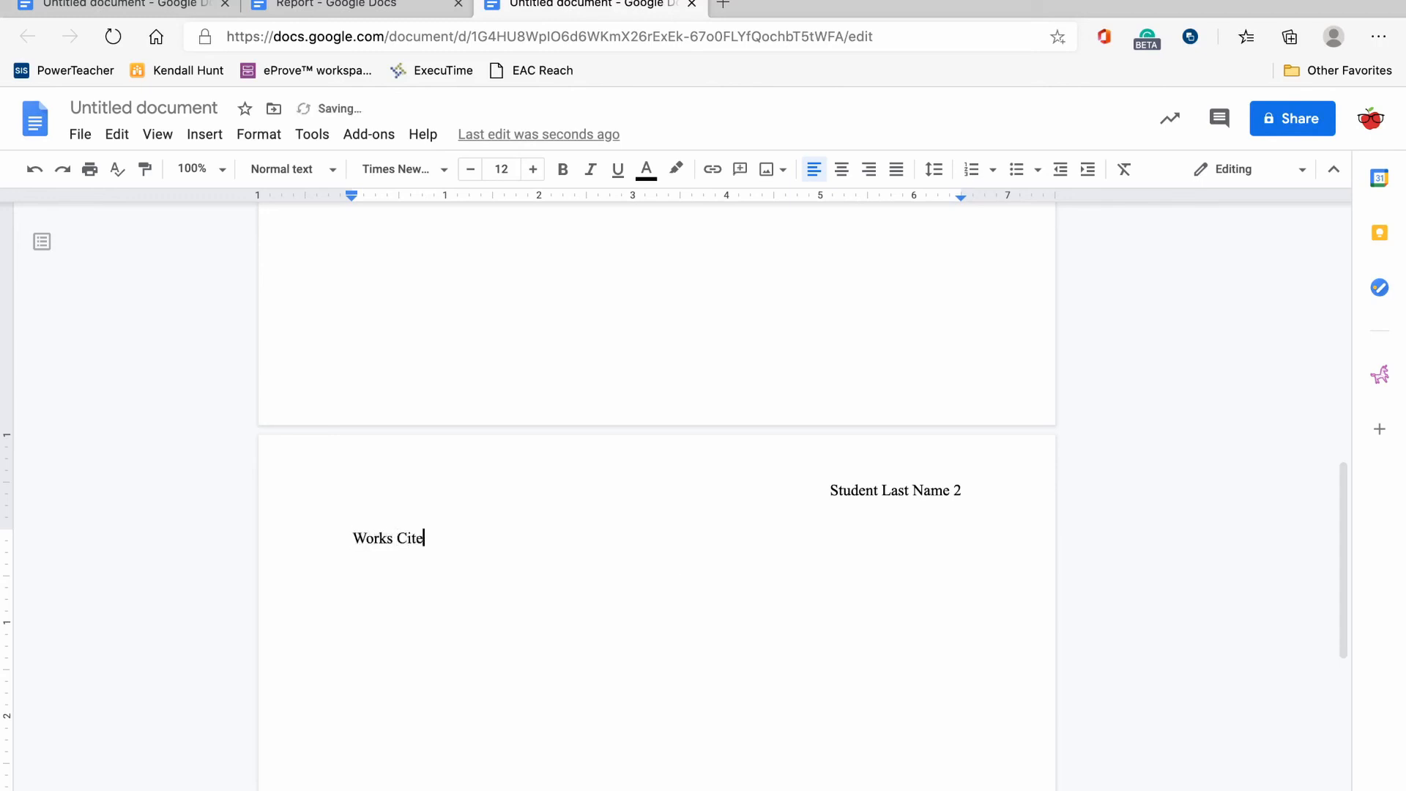
left_click(844, 176)
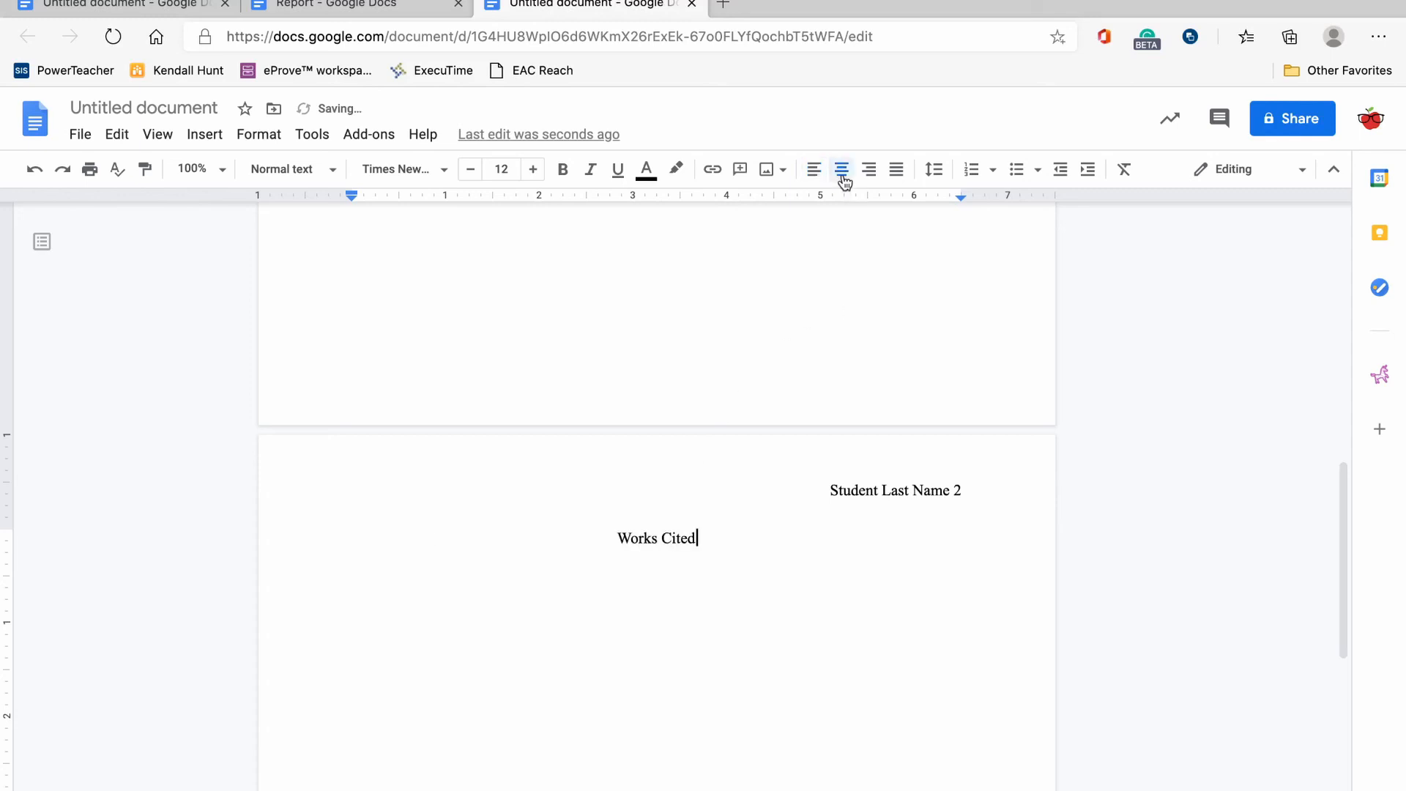
Add a left-aligned line reading "Sources" below the Works Cited heading
key("Return")
left_click(814, 172)
type("Sources")
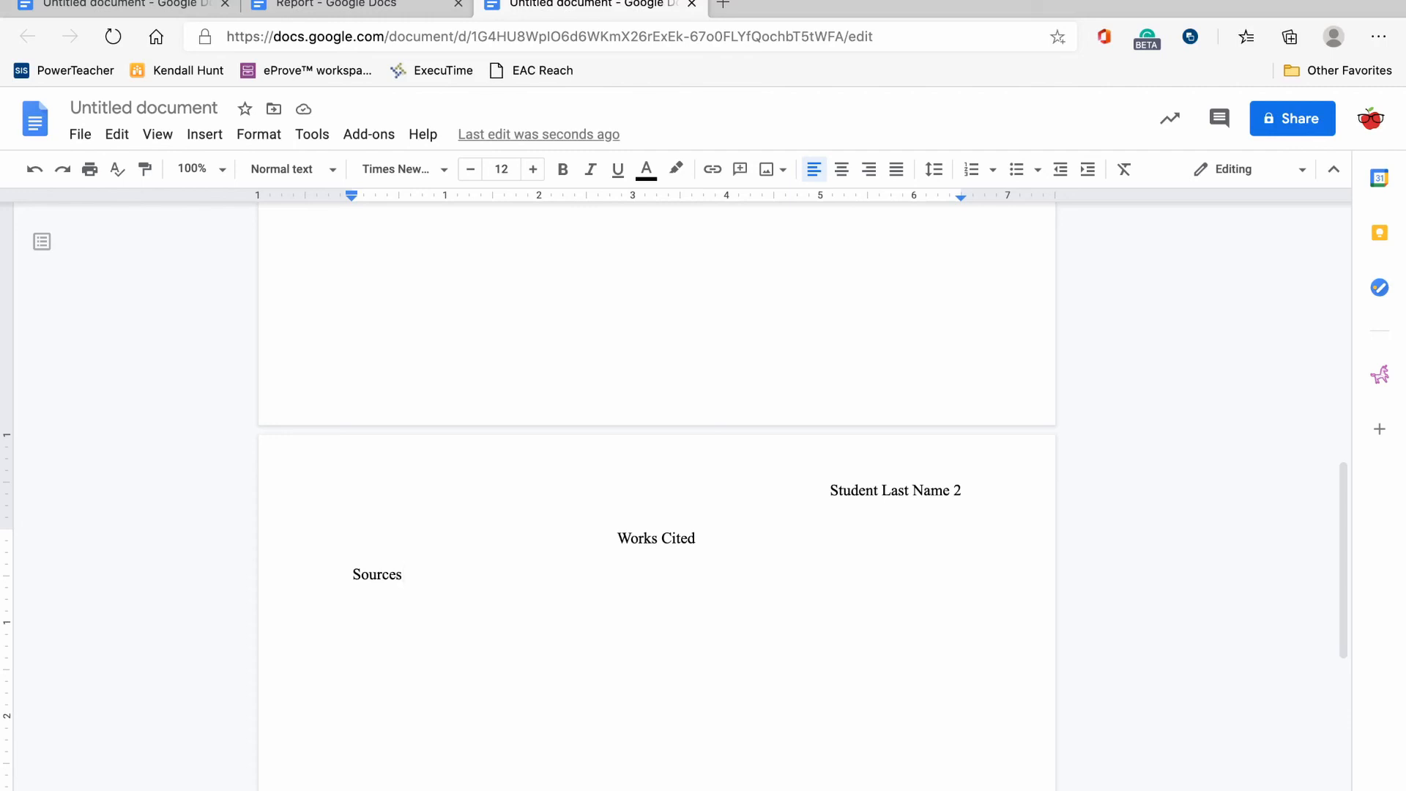
scroll(778, 386, "up", 10)
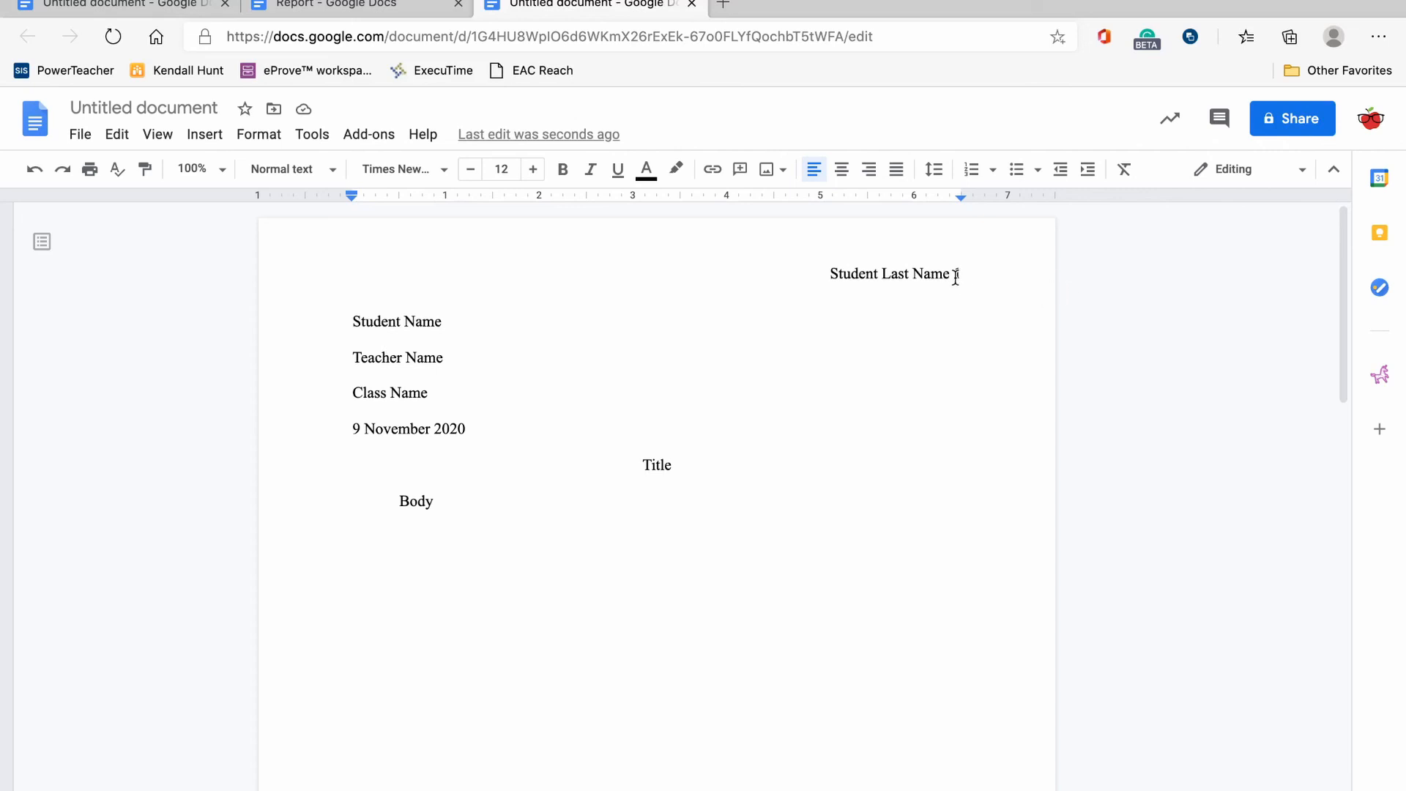
scroll(936, 405, "down", 7)
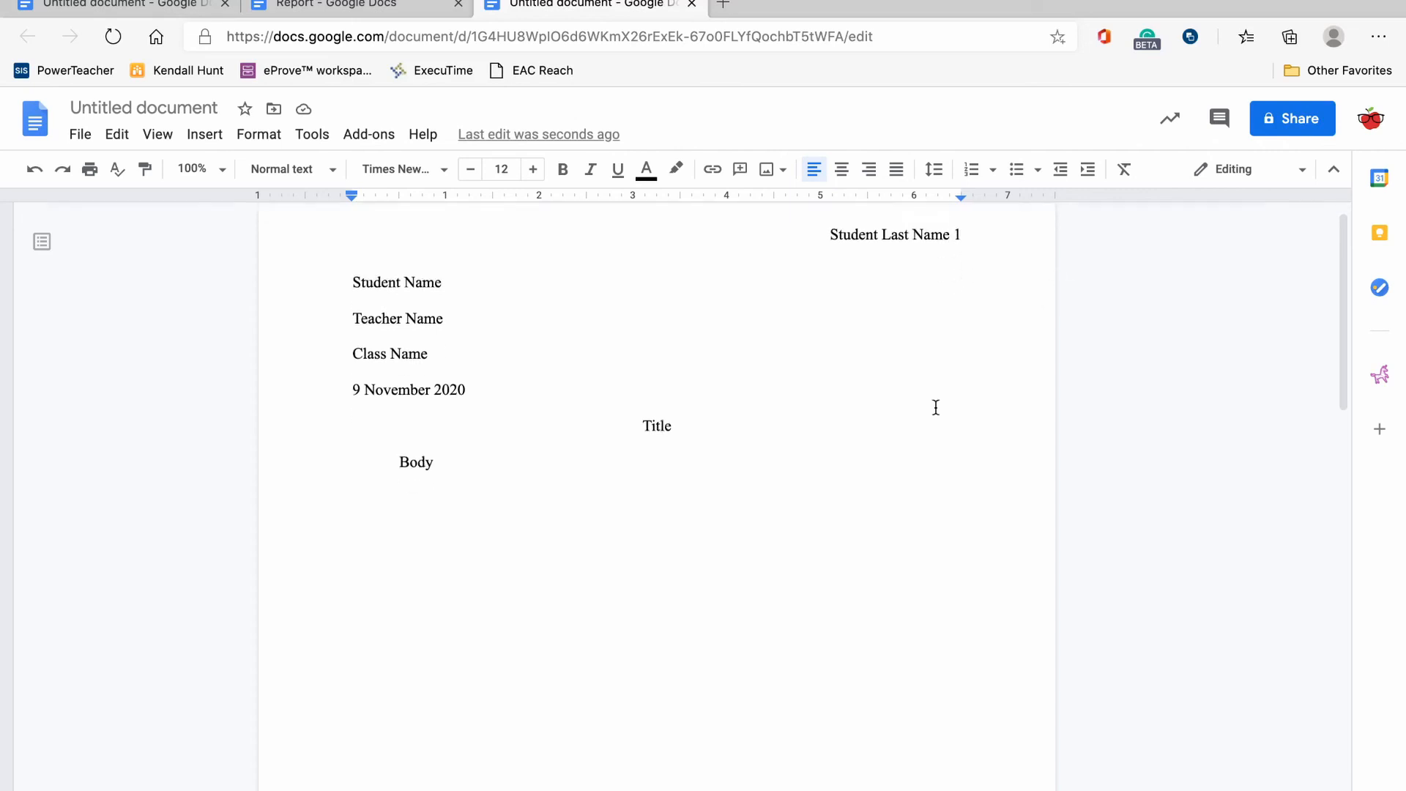
scroll(935, 407, "down", 6)
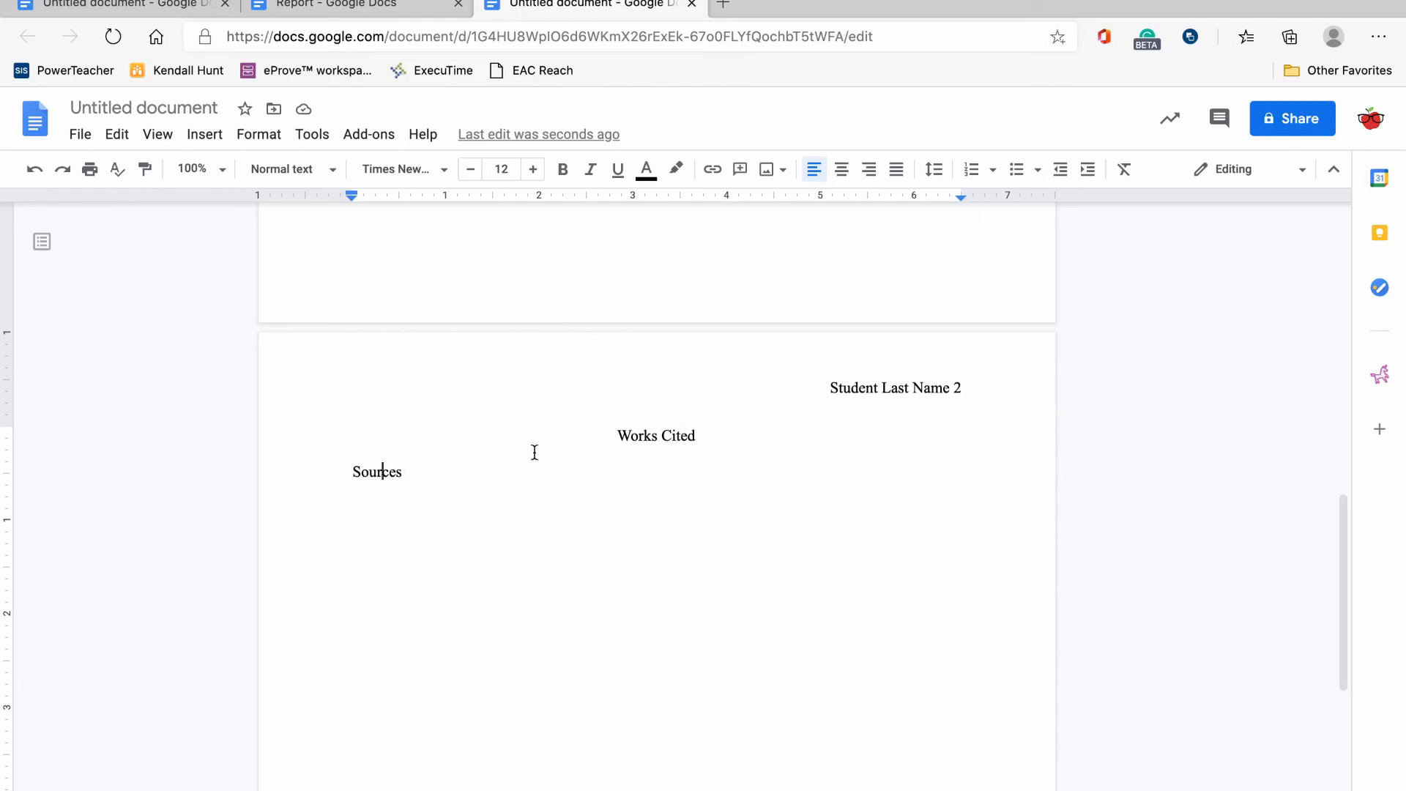
scroll(534, 449, "up", 10)
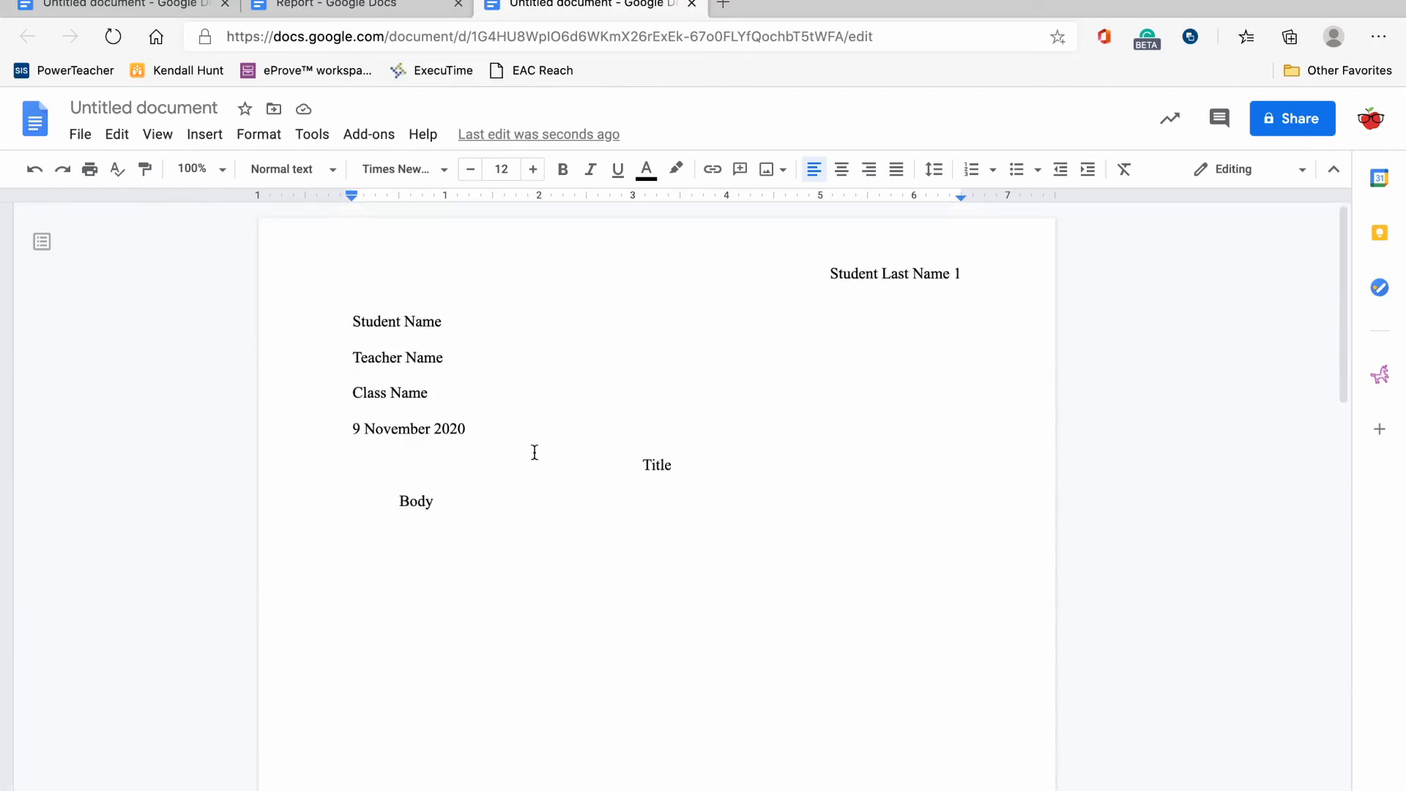